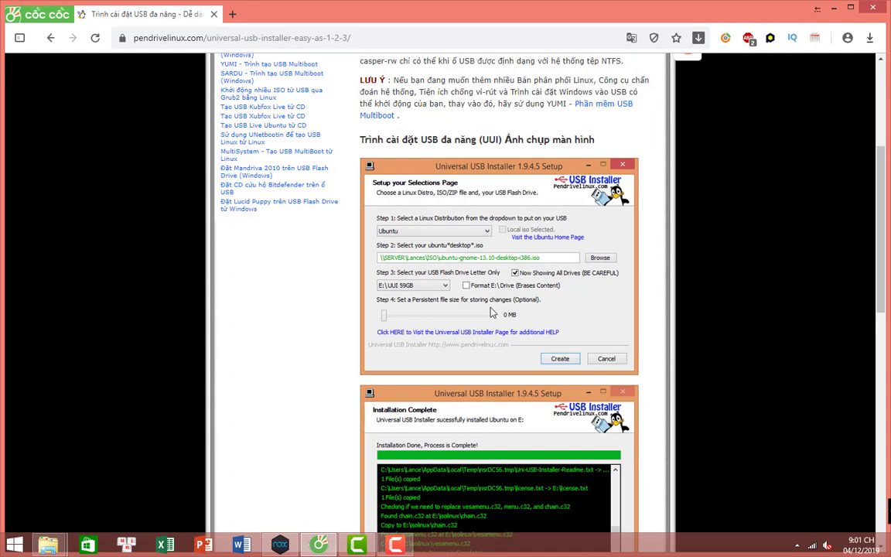
- Download Universal-USB-Installer-1.9.9.0.exe from the pendrivelinux.com page
scroll(492, 313, down, 3)
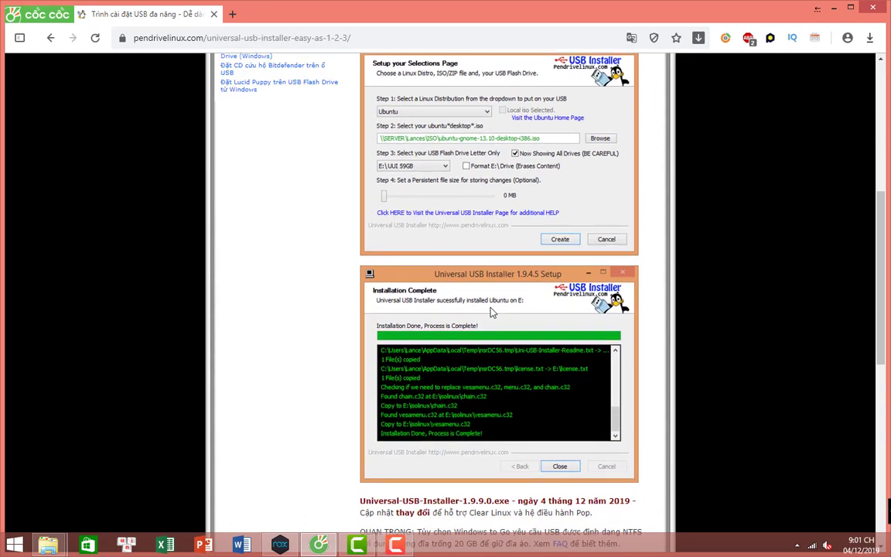
scroll(490, 313, down, 4)
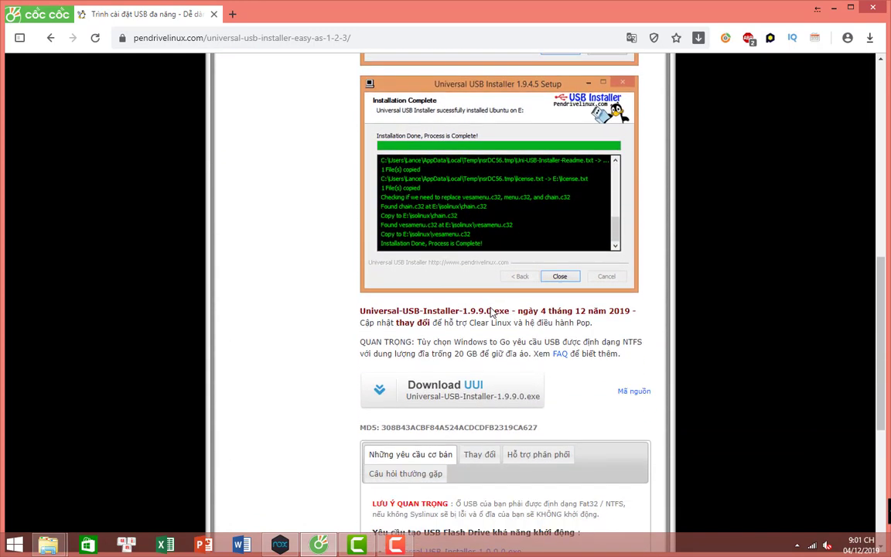
scroll(490, 313, down, 2)
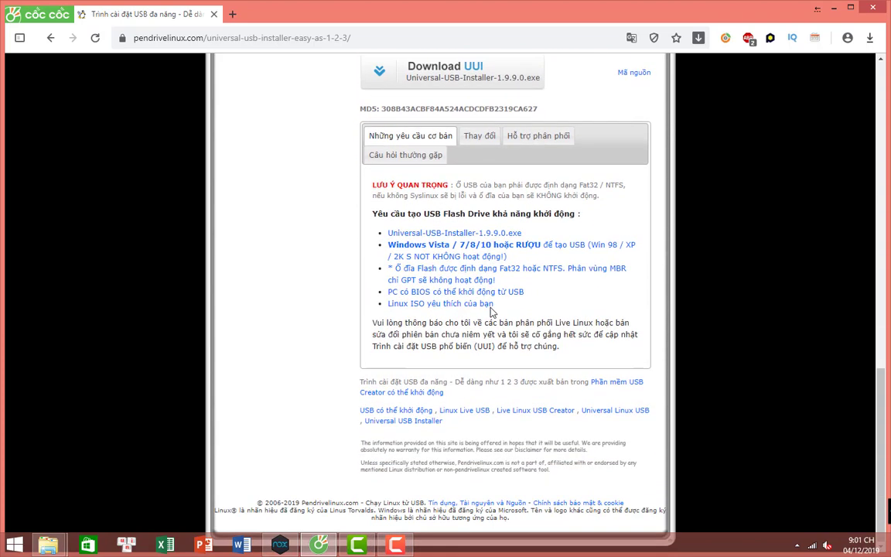
scroll(490, 309, up, 3)
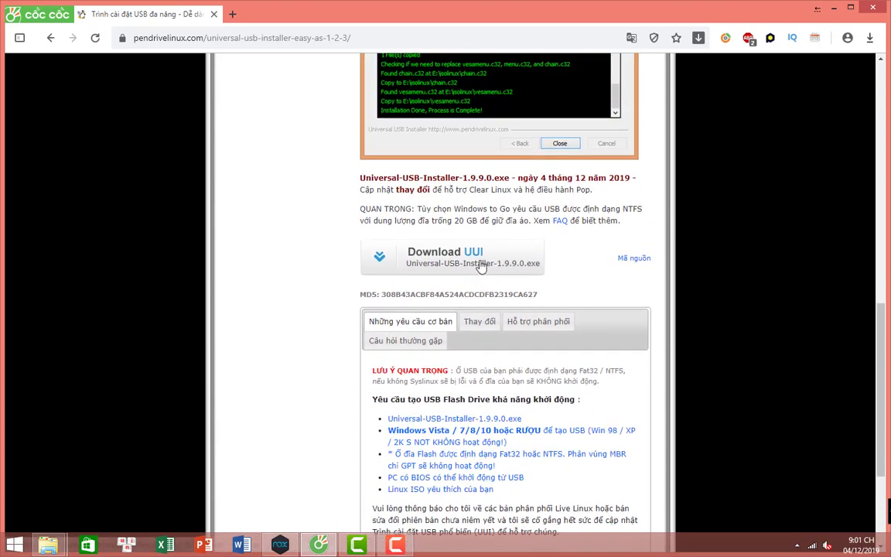
click(470, 265)
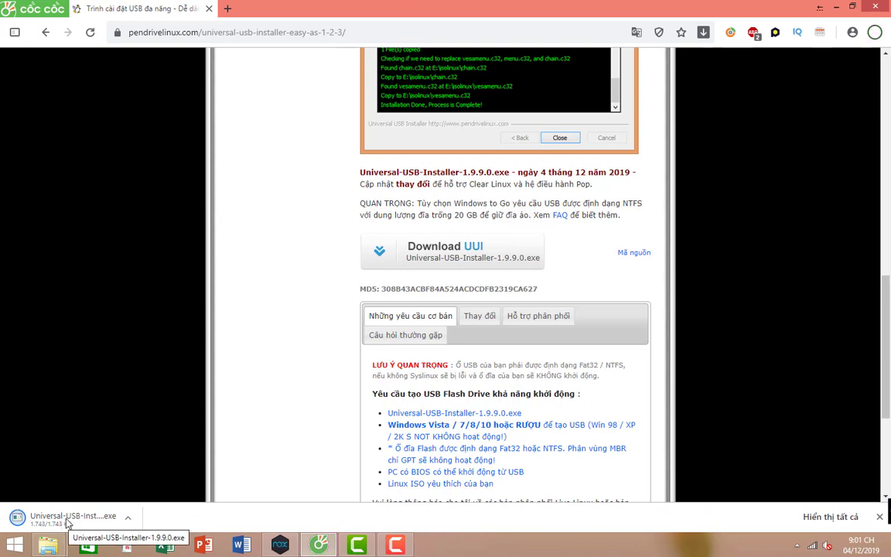
- Move the downloaded Universal-USB-Installer-1.9.9.0 file from the Downloads folder to an empty area of the desktop
click(127, 519)
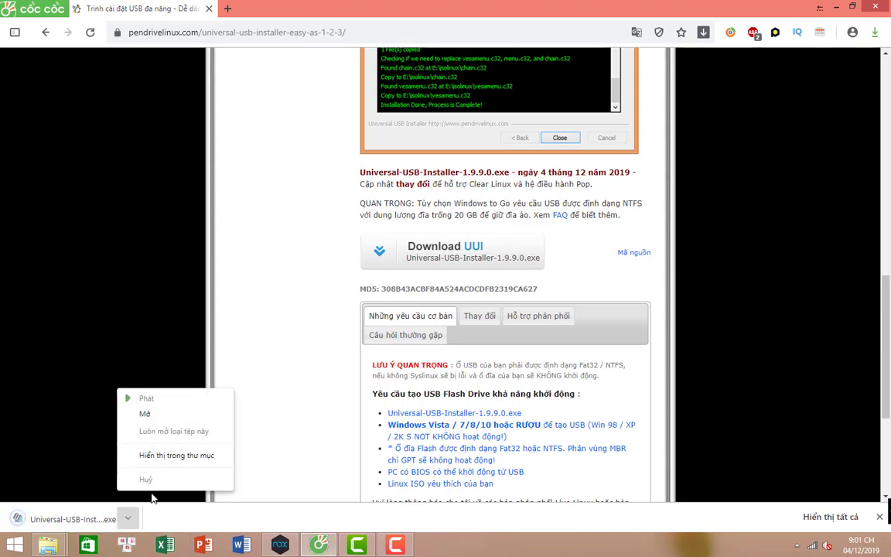
click(192, 456)
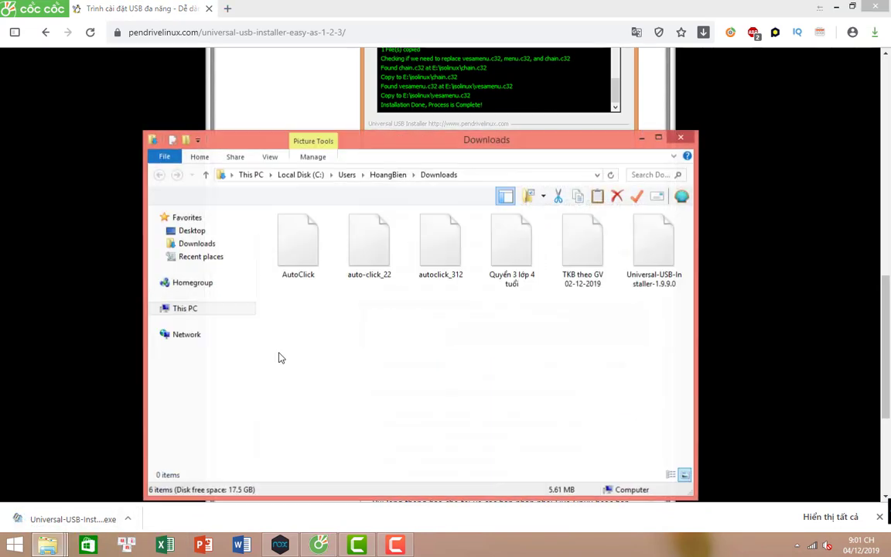
right_click(644, 267)
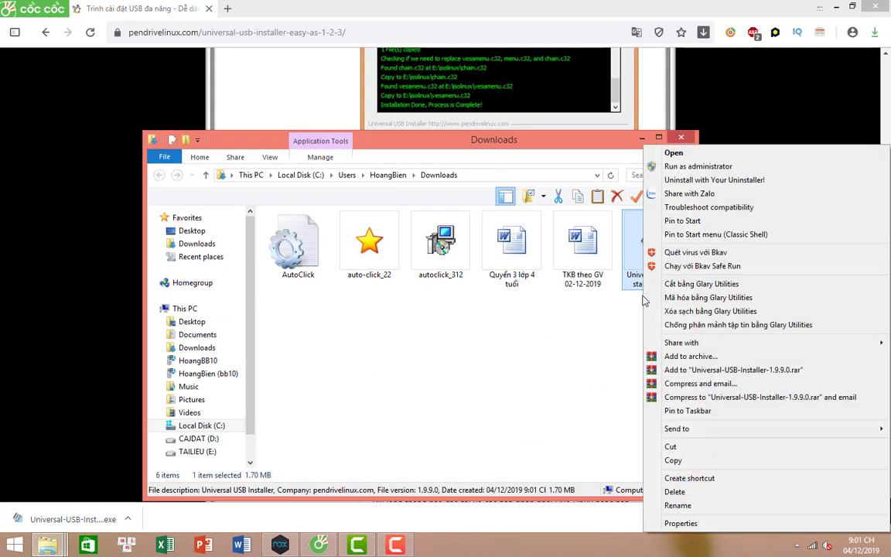
click(669, 448)
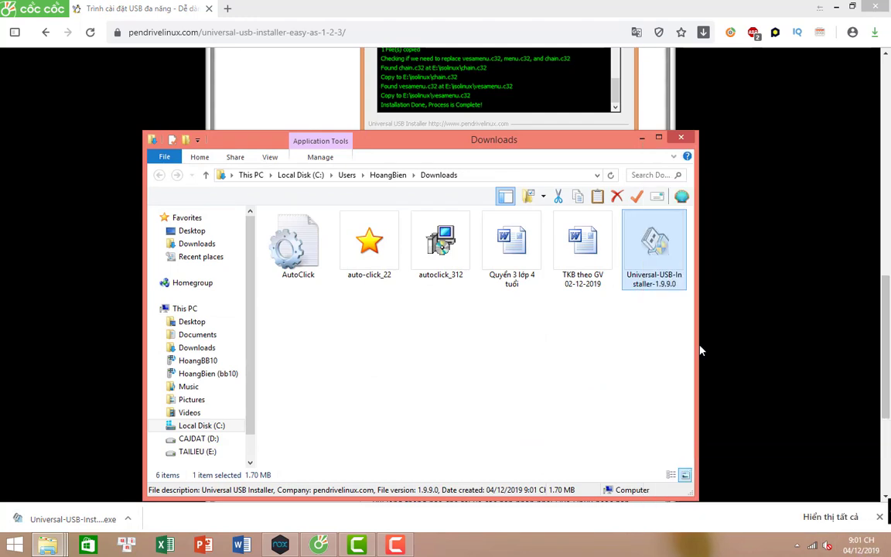
click(784, 54)
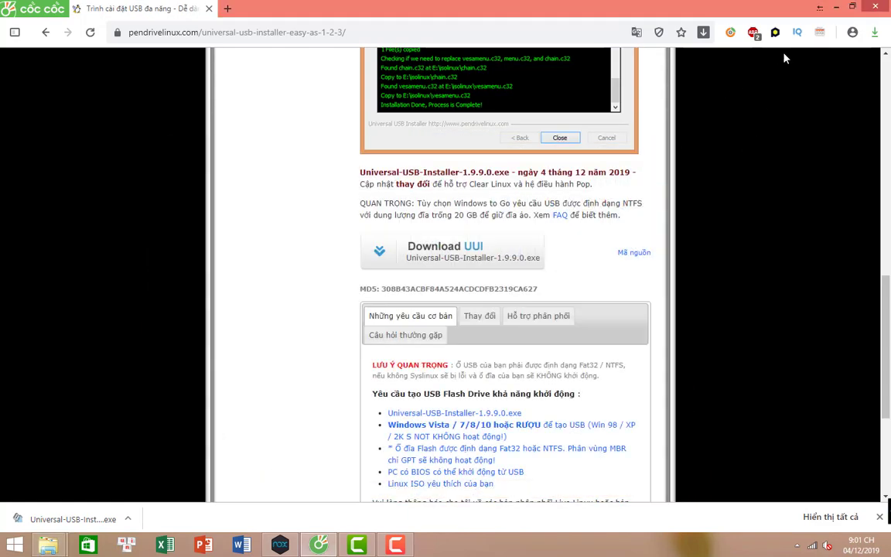
click(841, 7)
right_click(402, 234)
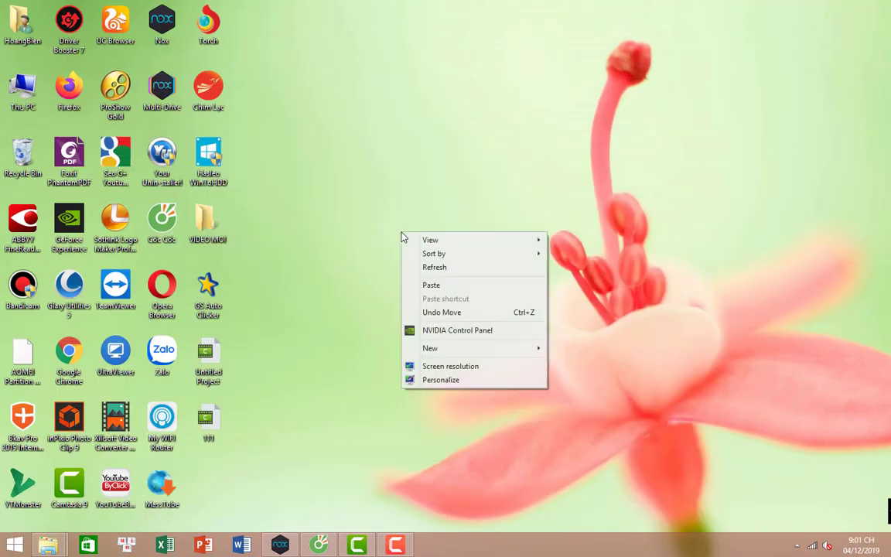
click(432, 286)
drag(207, 487, 462, 173)
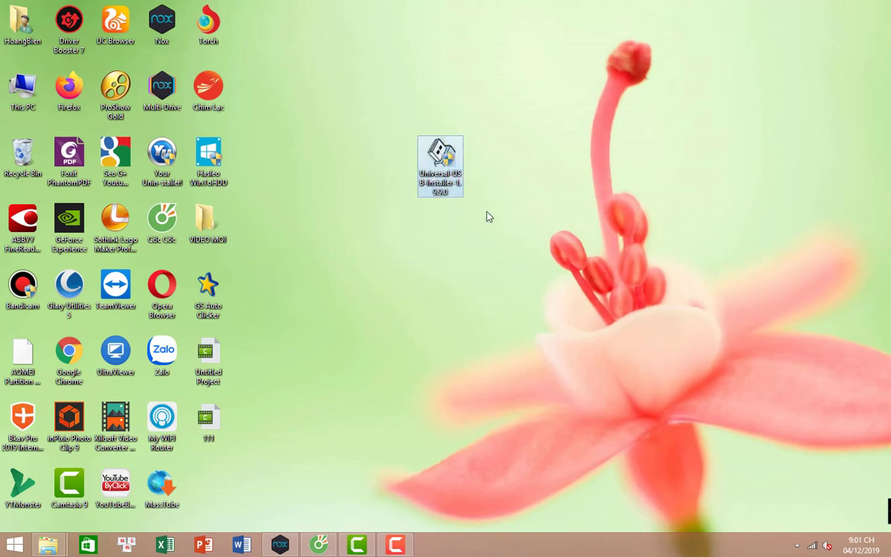
mouse_move(437, 188)
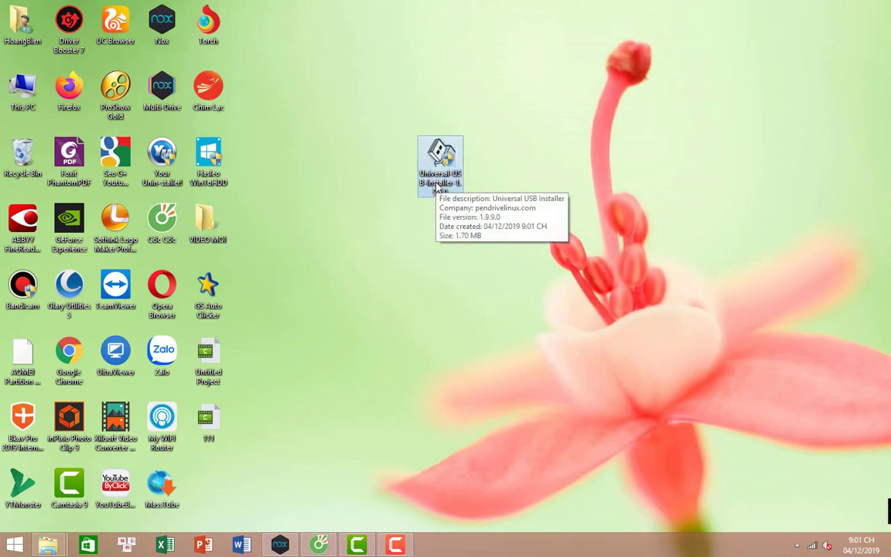
double_click(438, 188)
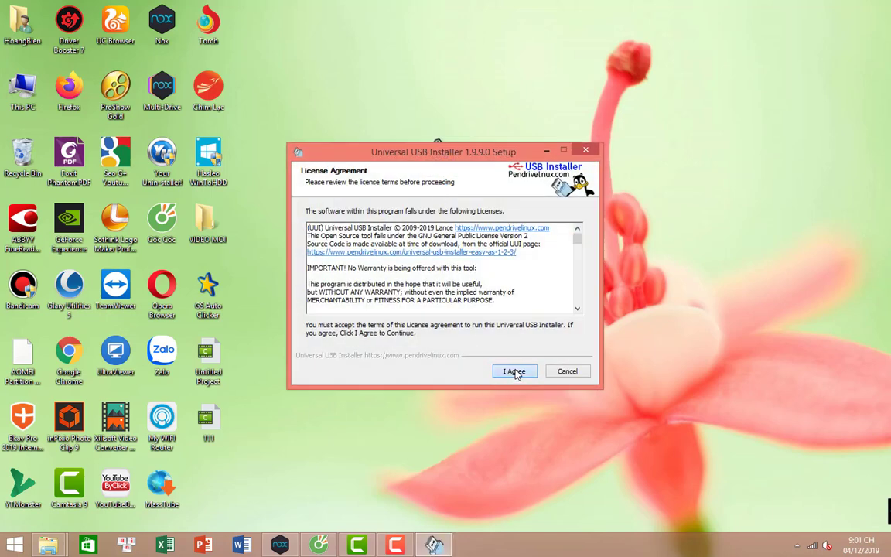
click(515, 372)
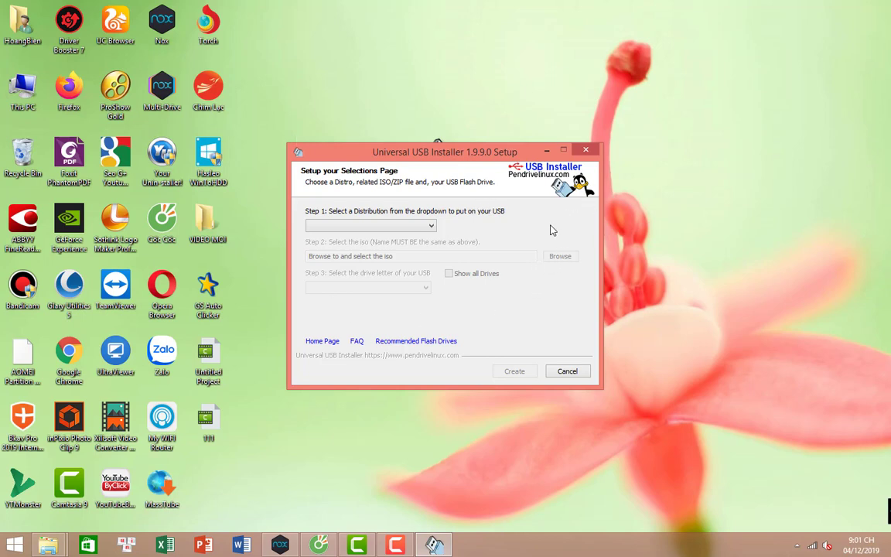
click(587, 152)
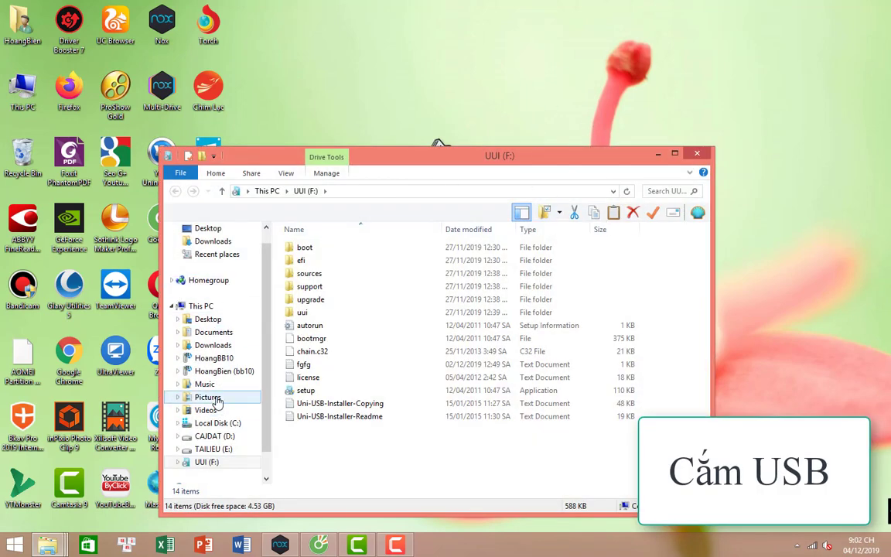
- Quick-format the UUI (F:) USB drive as NTFS with a 4096-byte allocation unit size, and check the drive's contents
click(209, 308)
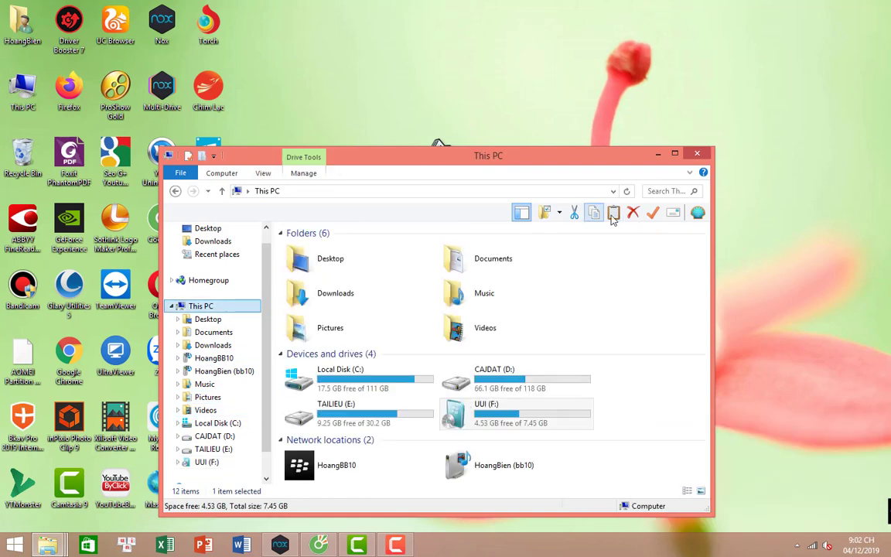
click(674, 154)
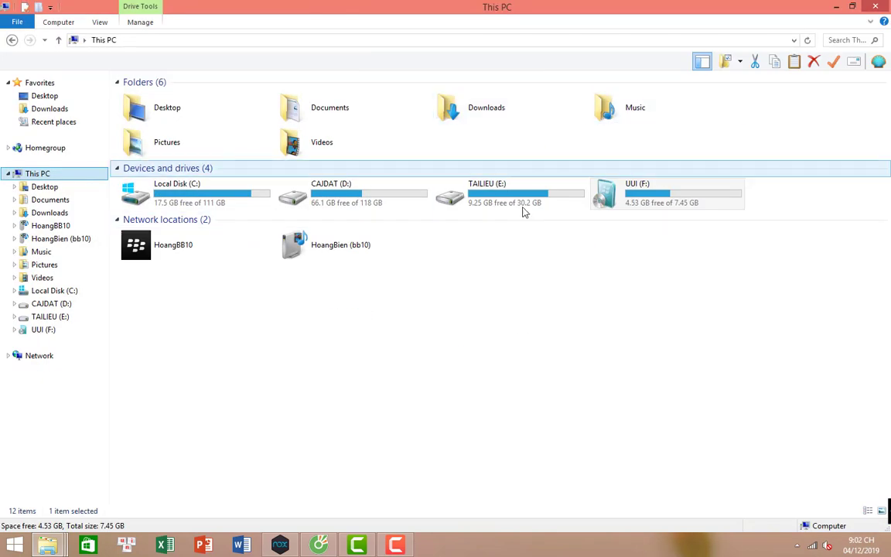
right_click(680, 200)
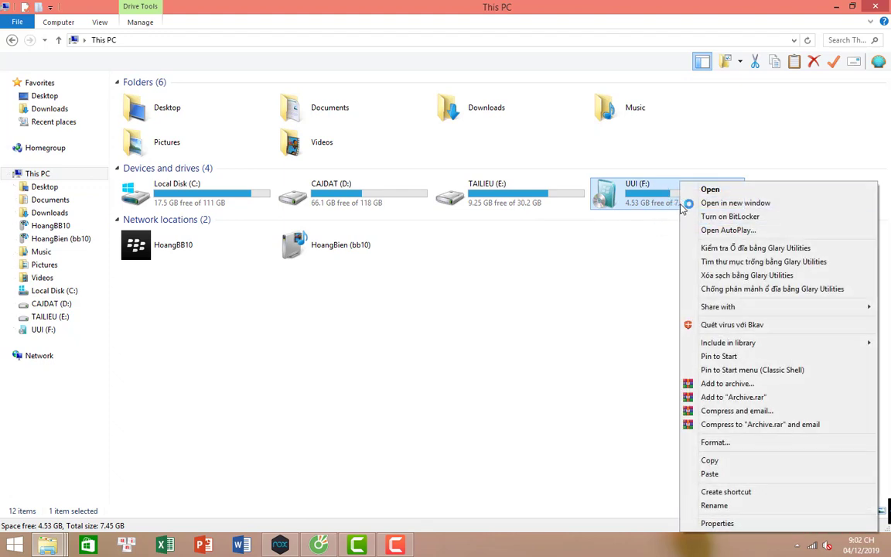
click(713, 442)
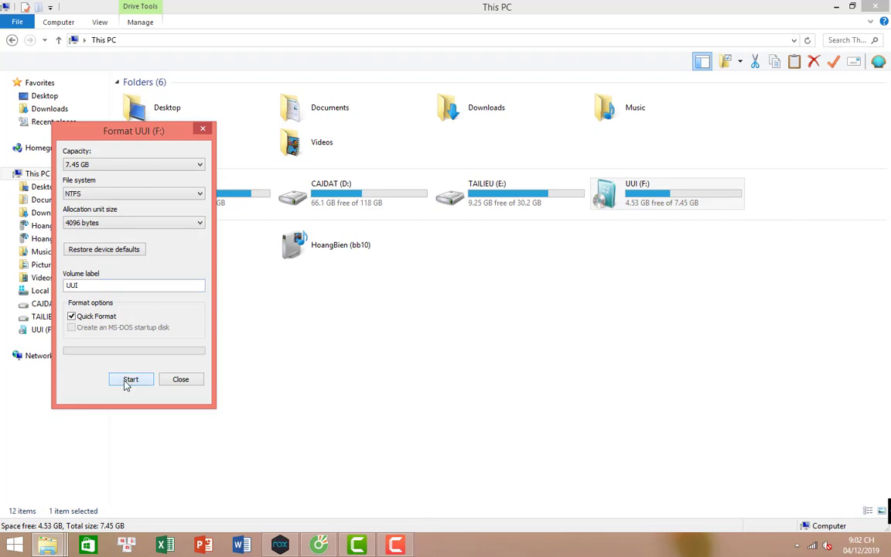
click(130, 382)
click(471, 273)
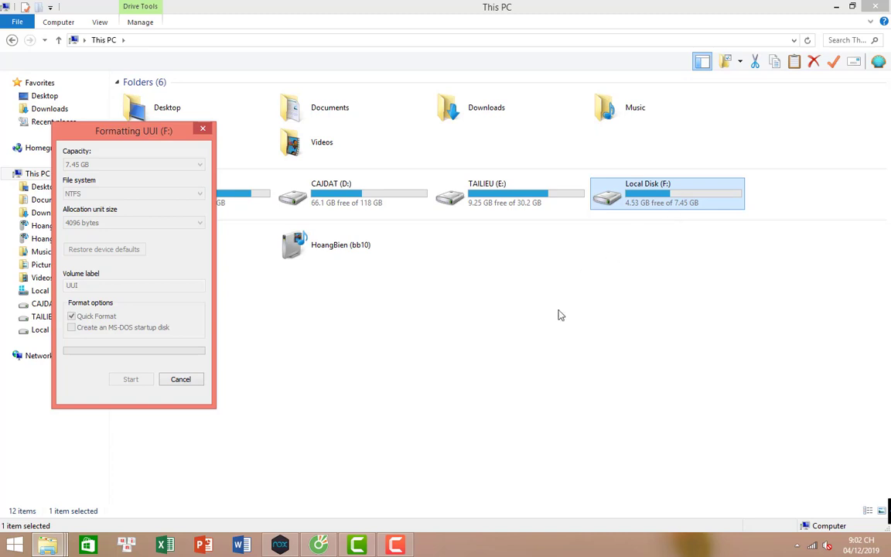
click(533, 271)
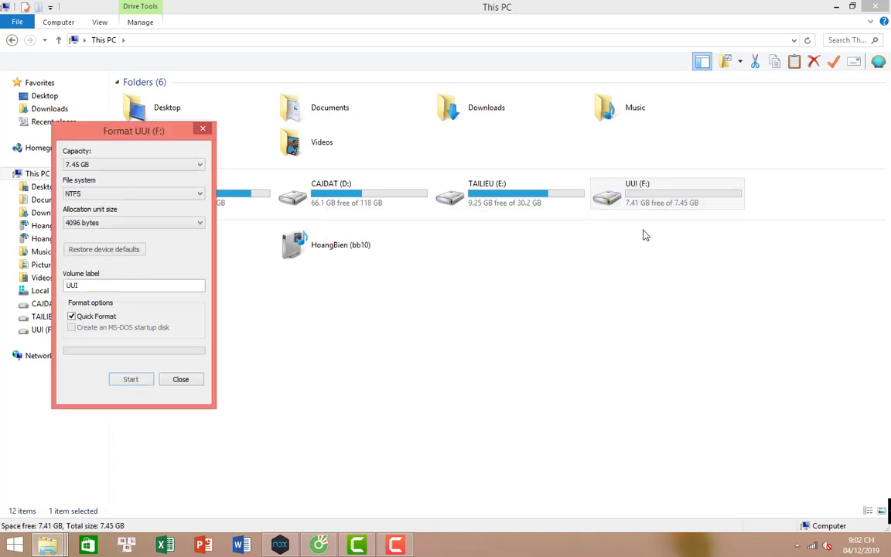
click(181, 379)
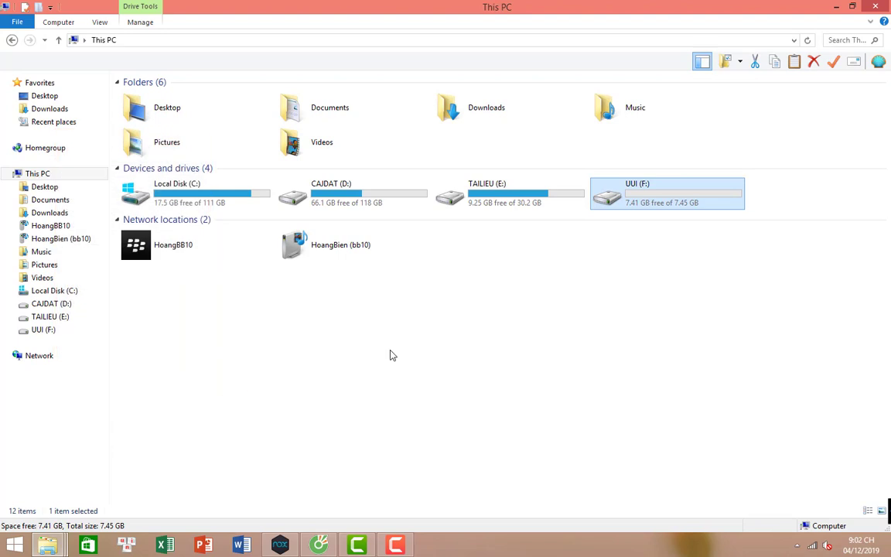
double_click(675, 200)
click(12, 40)
- Rename the F: drive to USB and close the This PC window
right_click(632, 192)
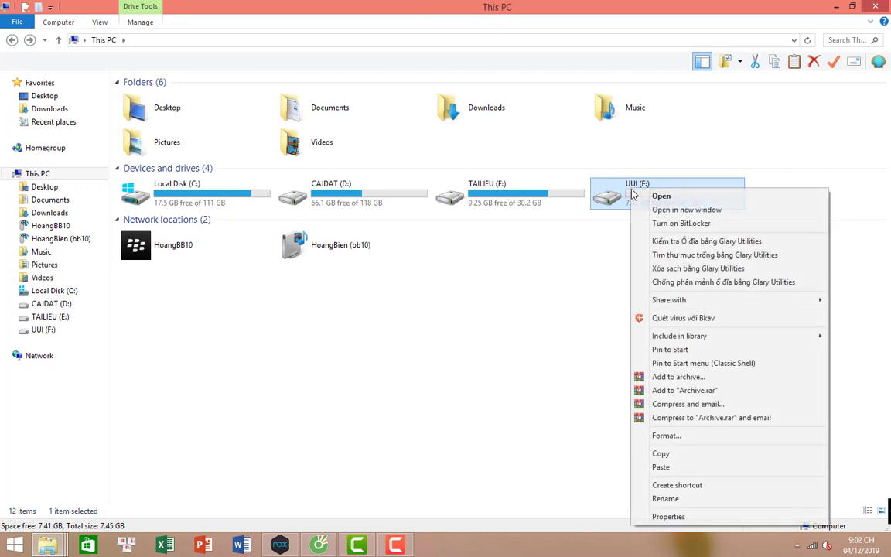
click(662, 499)
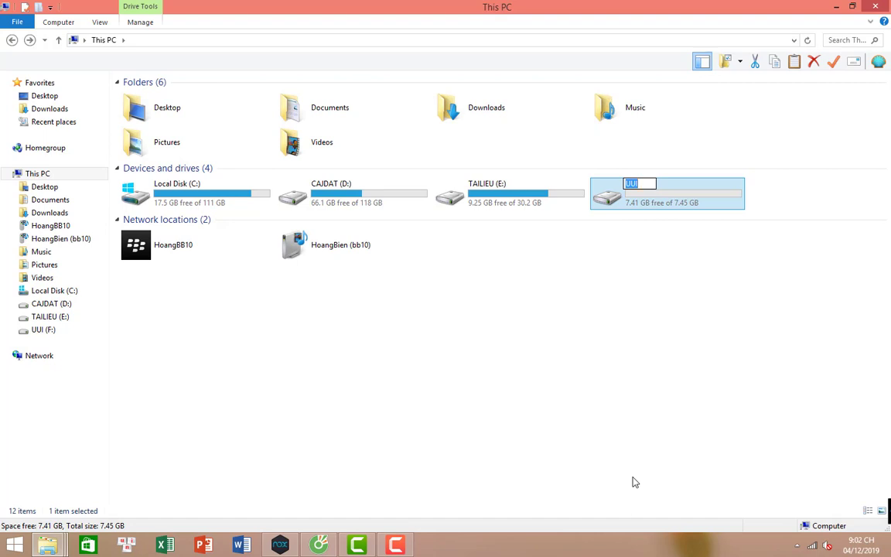
text(USB)
click(648, 460)
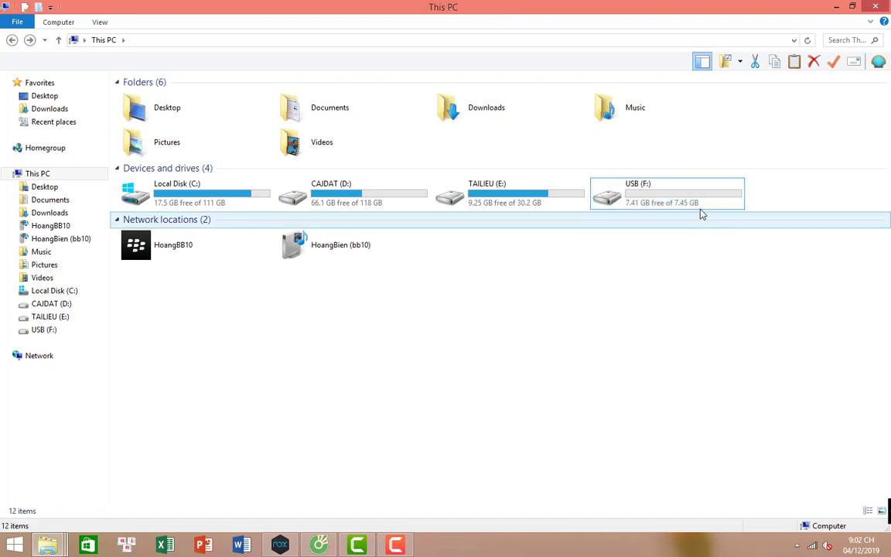
click(876, 8)
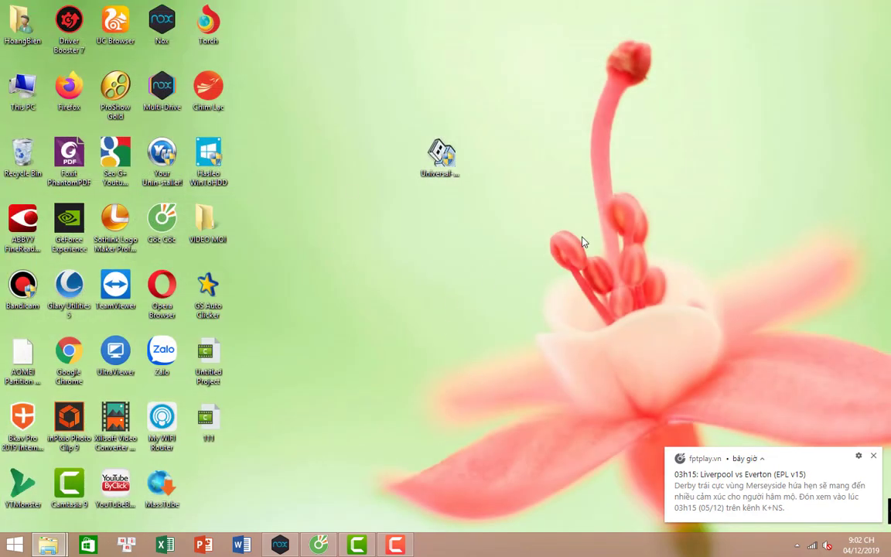
- Dismiss the browser notification, run Universal USB Installer from the desktop and accept its license agreement
click(873, 456)
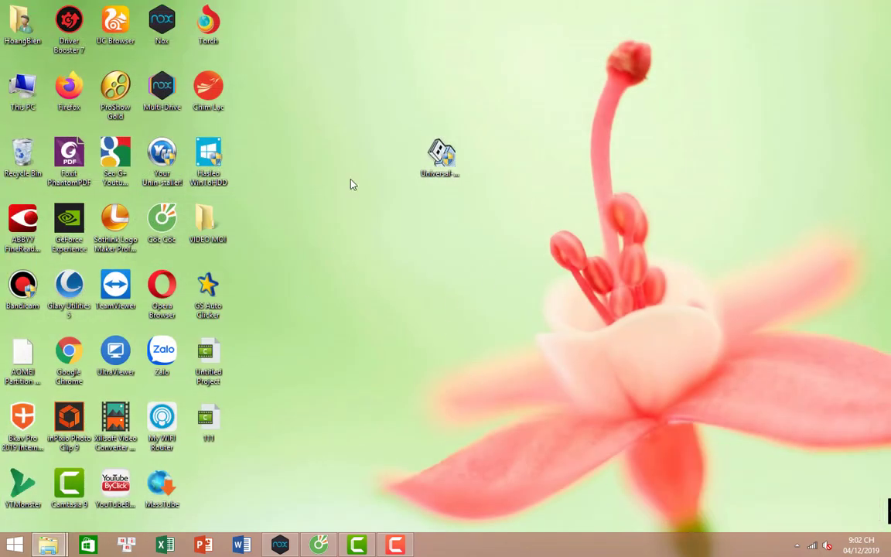
double_click(437, 158)
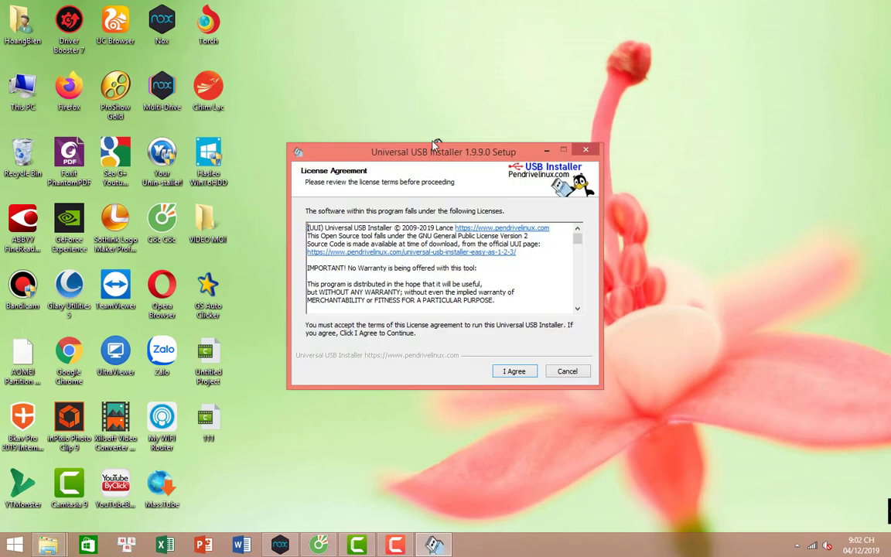
click(509, 372)
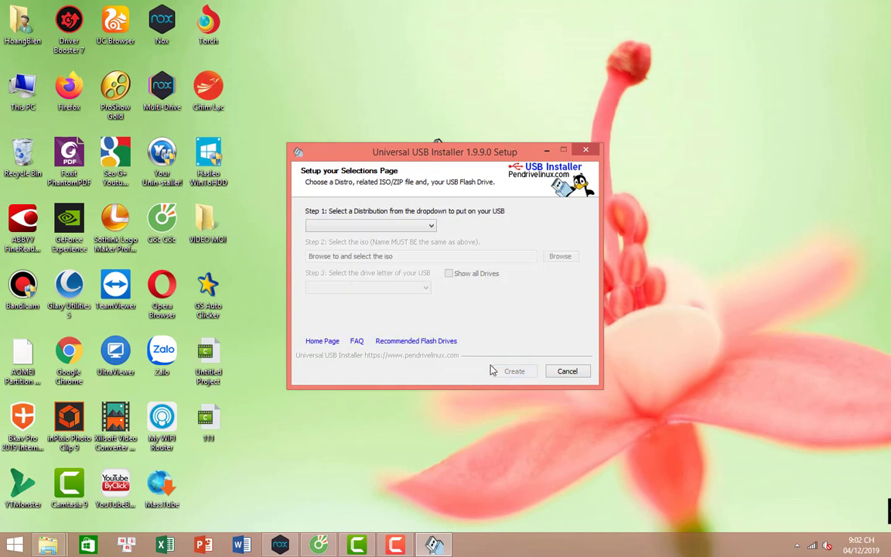
- Choose Windows 7 Installer as the distribution to put on the USB drive
click(431, 227)
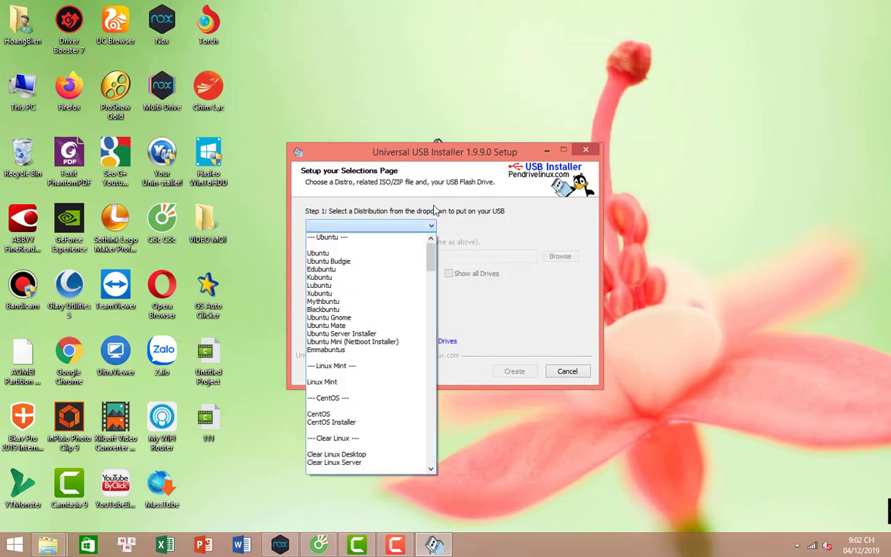
drag(432, 259, 430, 458)
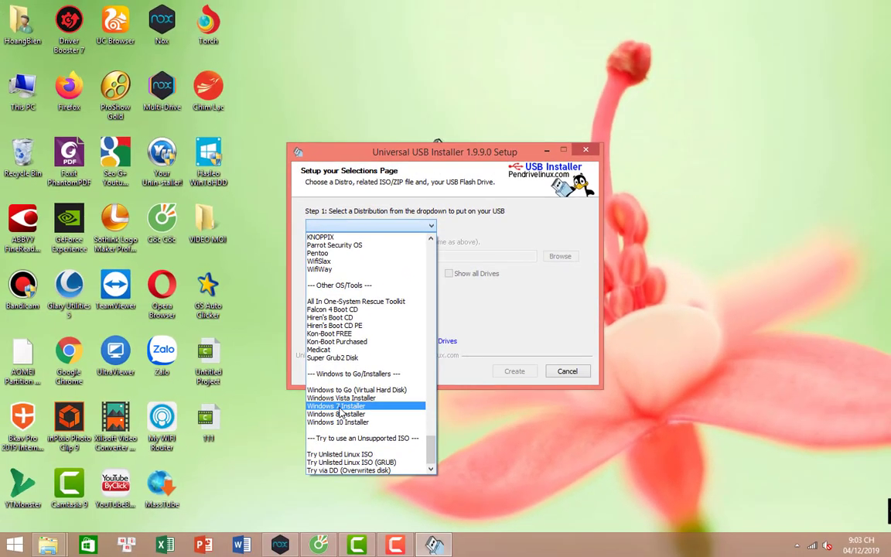
click(339, 406)
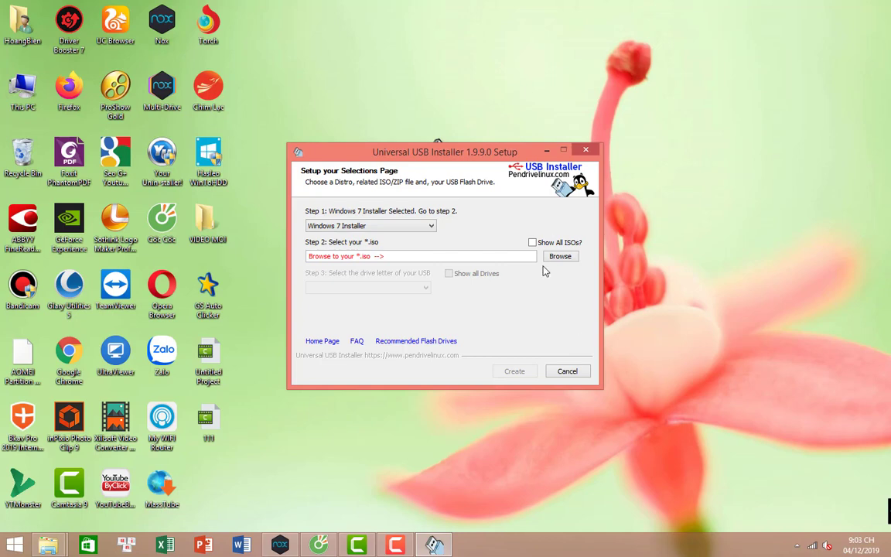
- Show all ISO files and load WIN732PRO.iso from the WIN folder on the CAJDAT (D:) drive as the source image
click(532, 243)
click(560, 257)
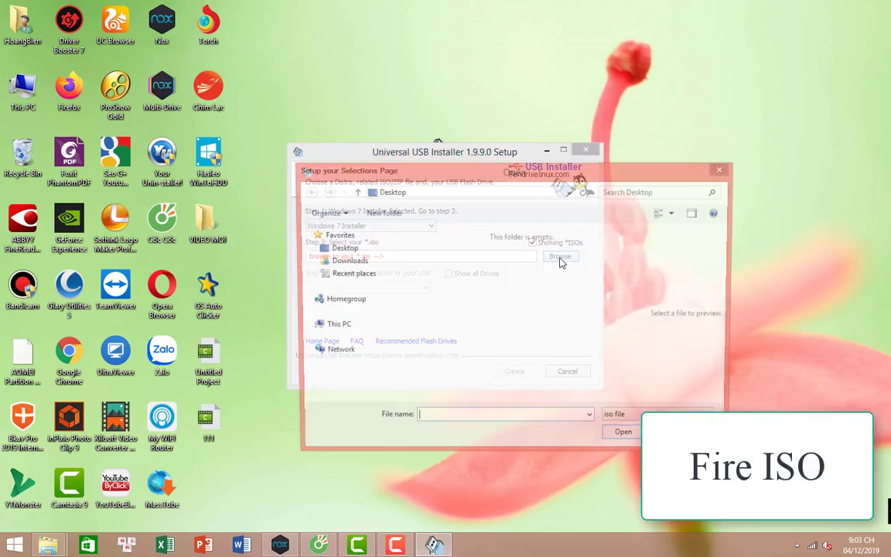
double_click(476, 322)
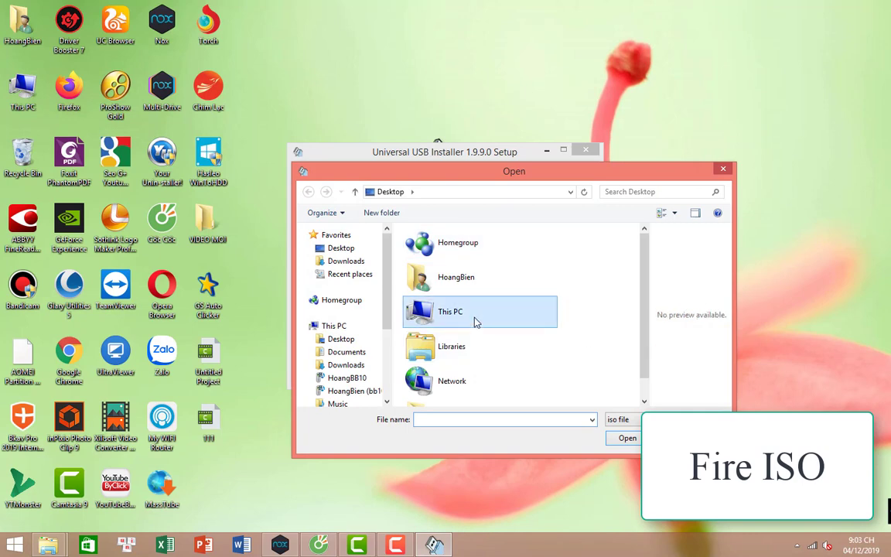
drag(645, 286, 633, 373)
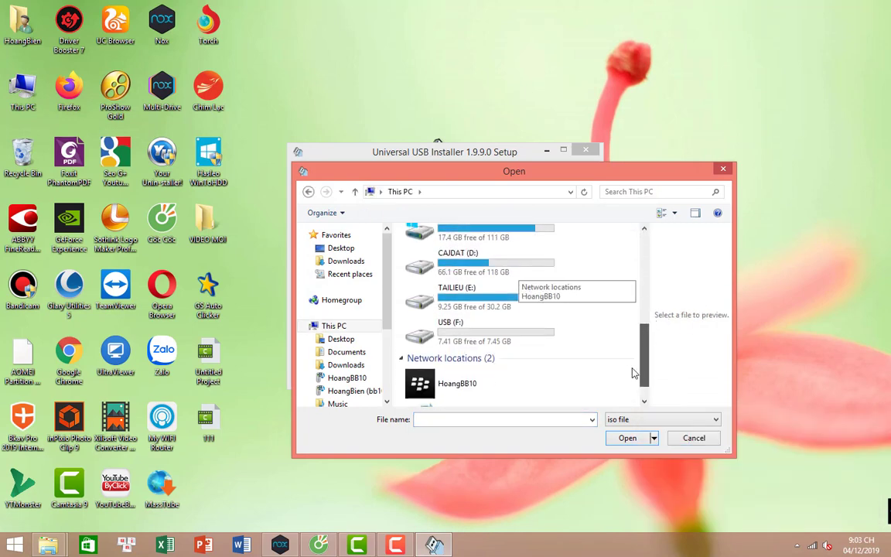
double_click(494, 261)
scroll(643, 299, down, 1)
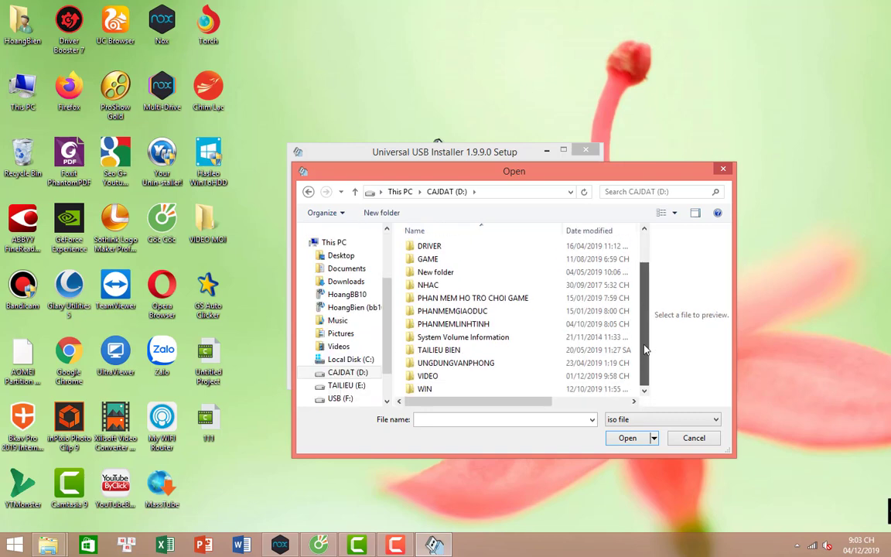
double_click(471, 390)
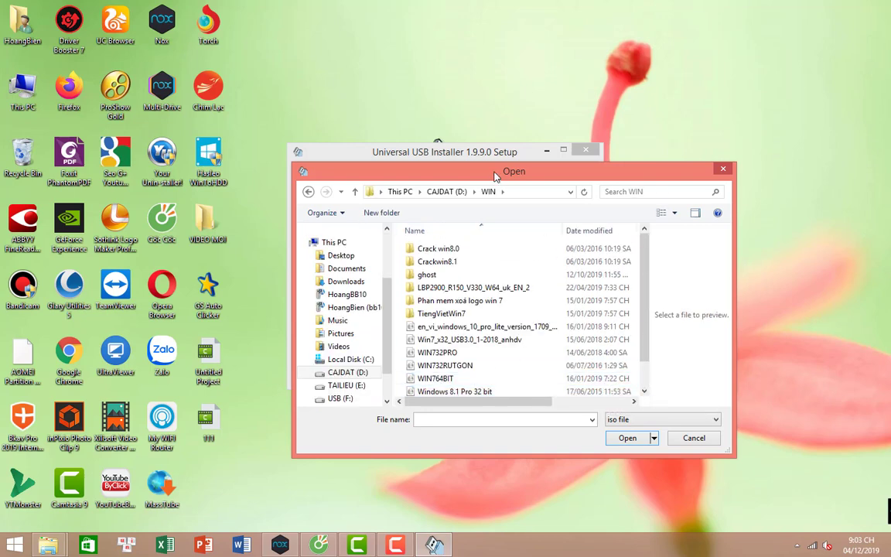
scroll(646, 328, down, 1)
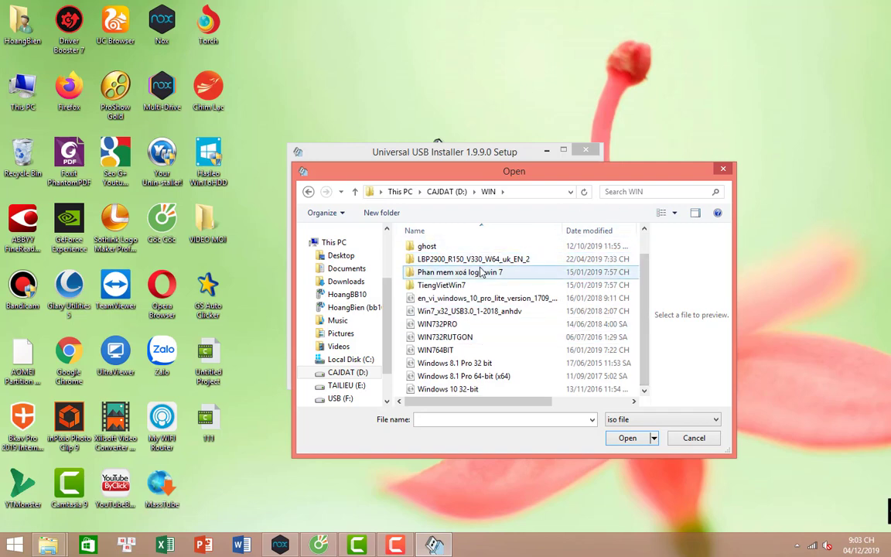
click(461, 324)
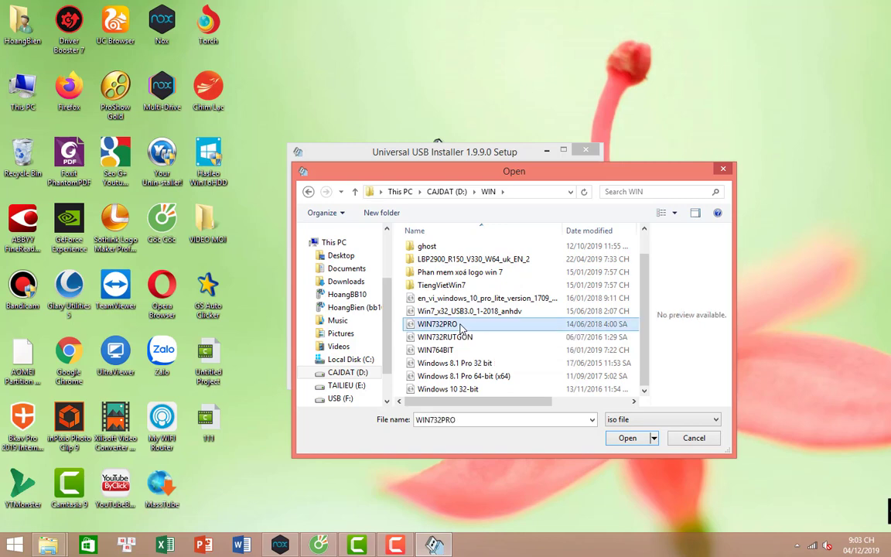
click(634, 442)
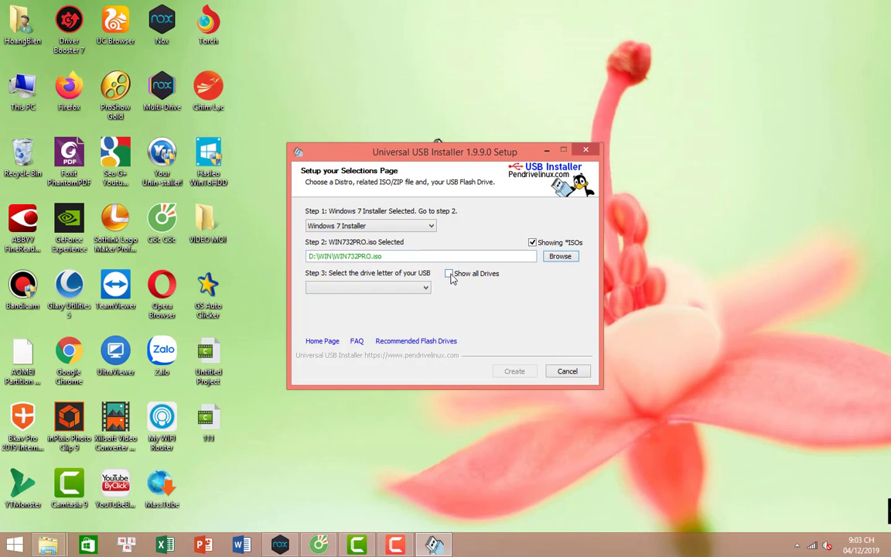
- Show all drives and choose F:\ (Disk 2) USB 7GB NTFS HDD as the target drive
click(386, 287)
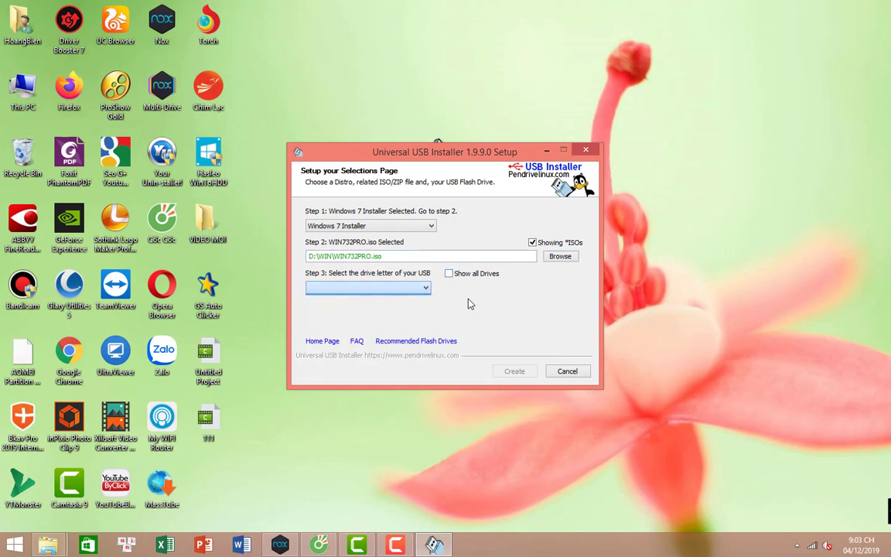
click(449, 276)
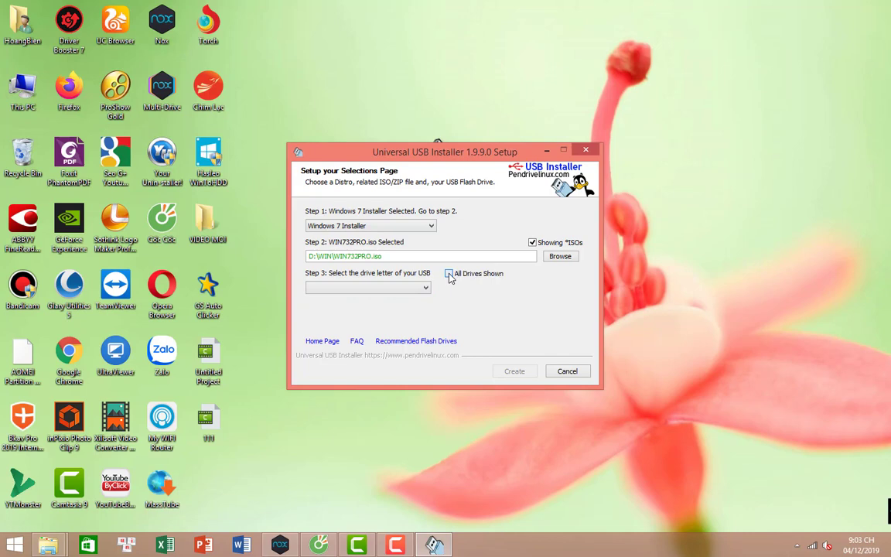
click(425, 291)
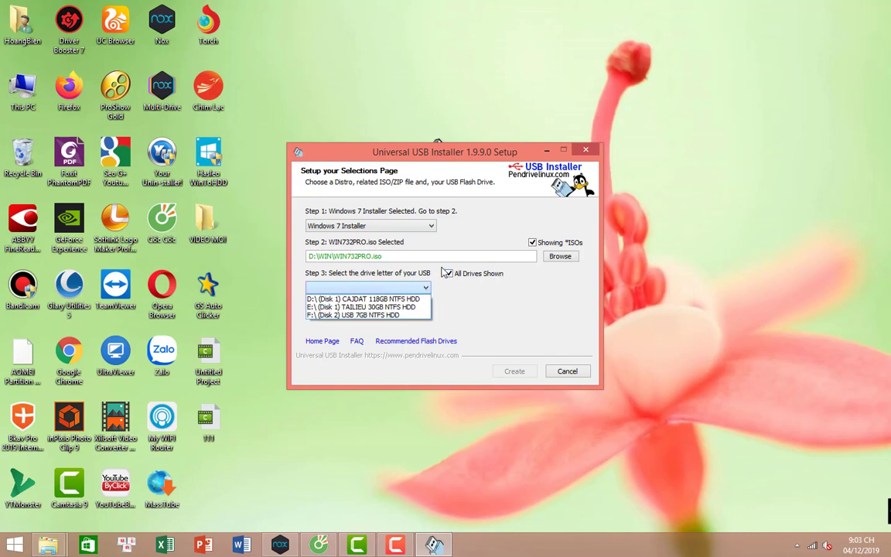
click(352, 316)
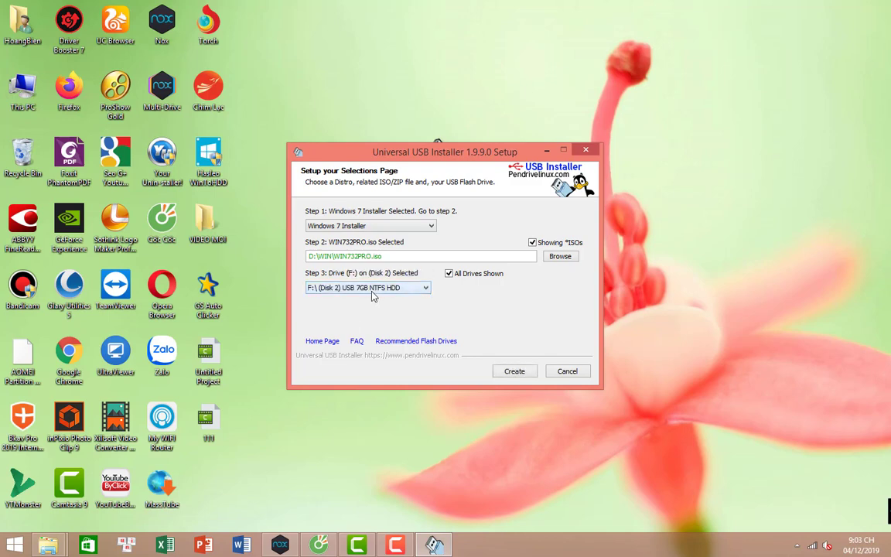
- Create the Windows 7 installer on drive F:, approving the listed overwrite actions, and close the installer once the process is complete
click(516, 372)
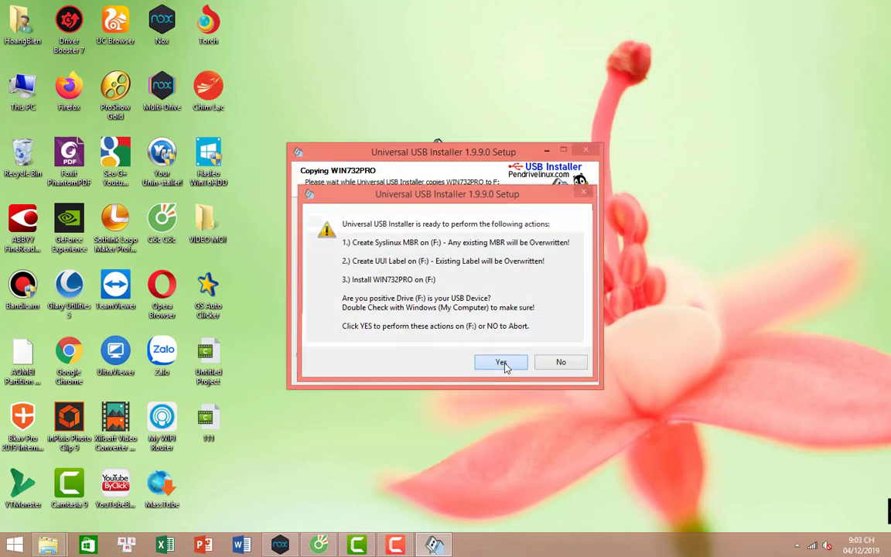
click(501, 363)
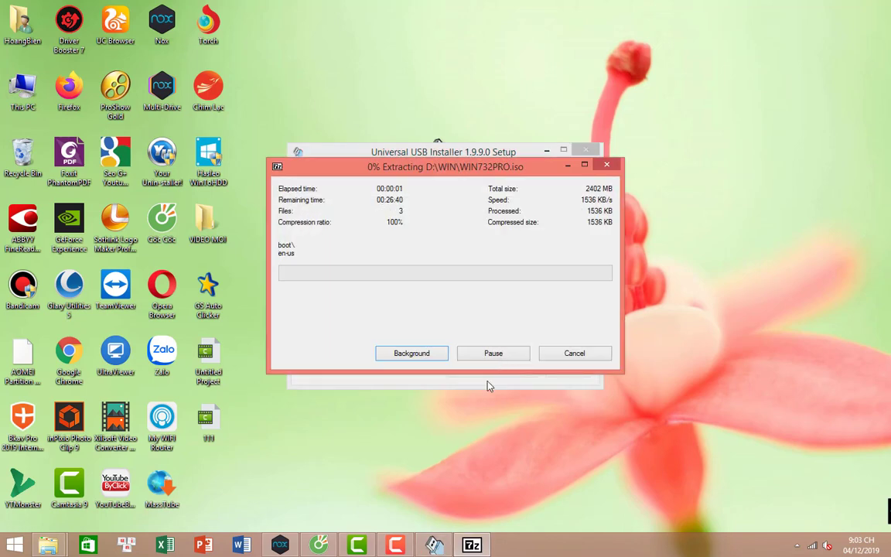
drag(524, 172, 679, 261)
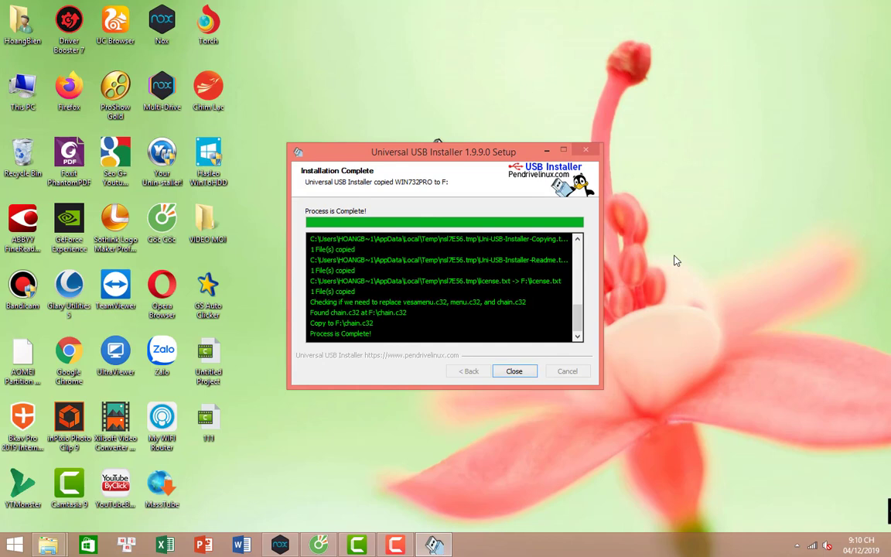
click(514, 372)
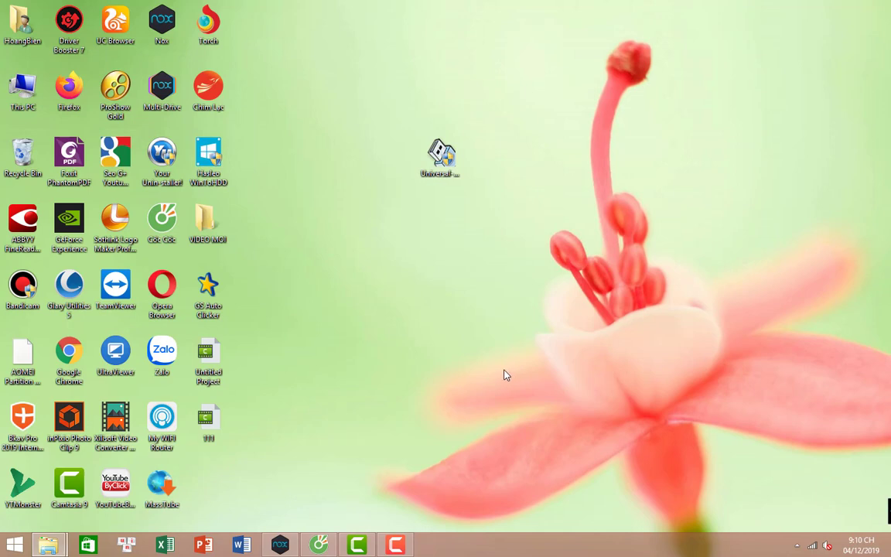
- Open This PC and rename the UUI (F:) USB drive to WIN732BIT
double_click(24, 91)
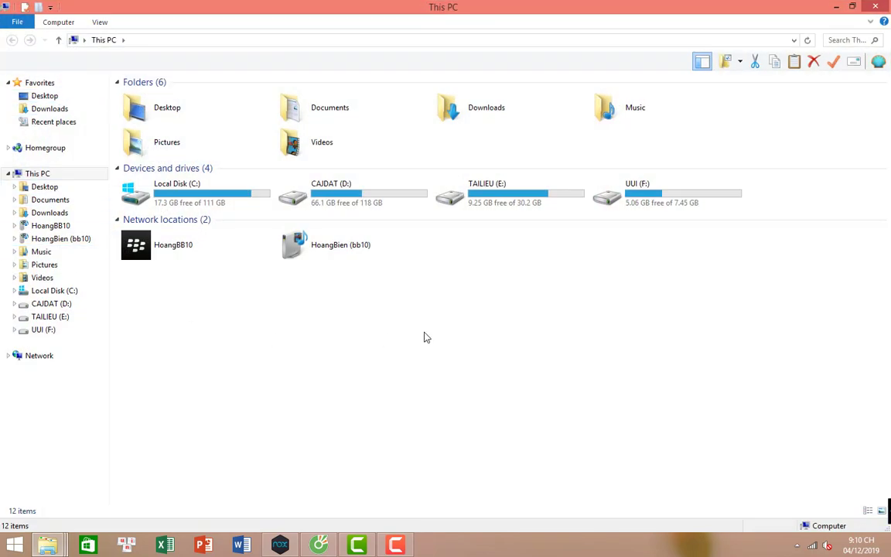
click(651, 207)
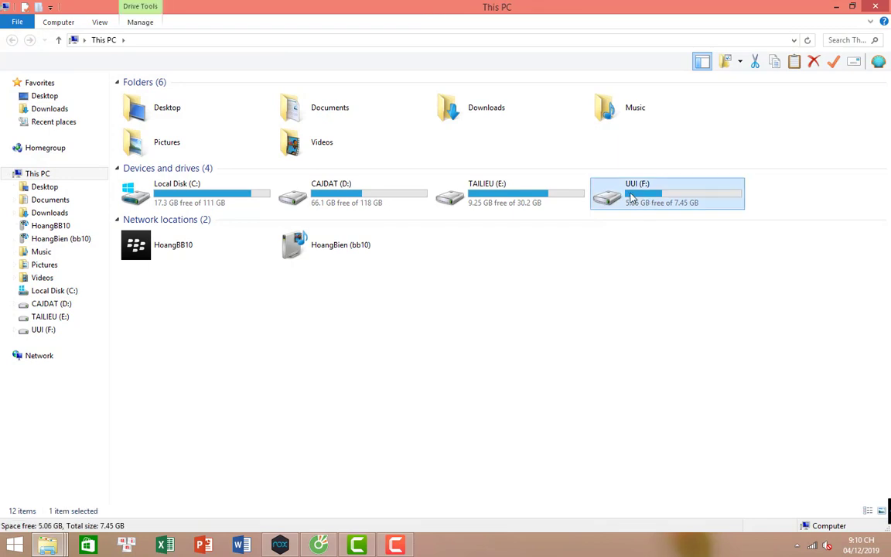
right_click(633, 196)
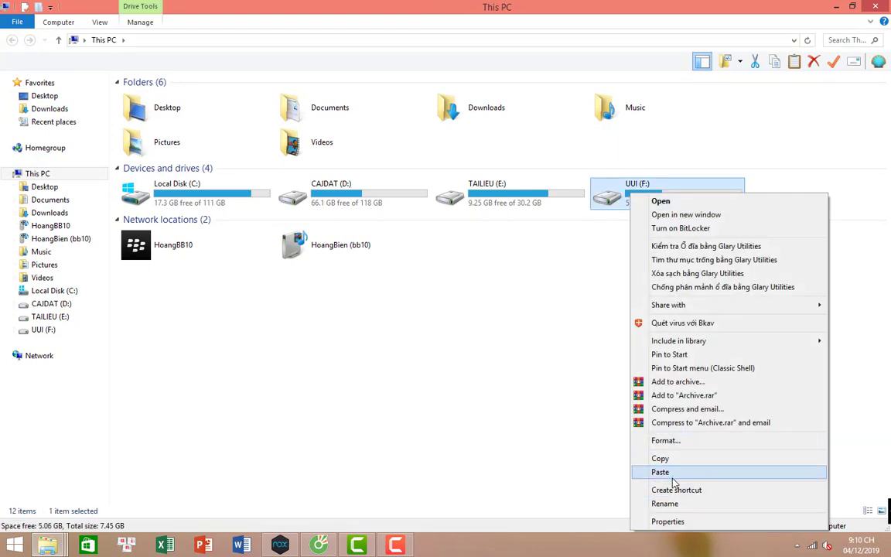
click(665, 503)
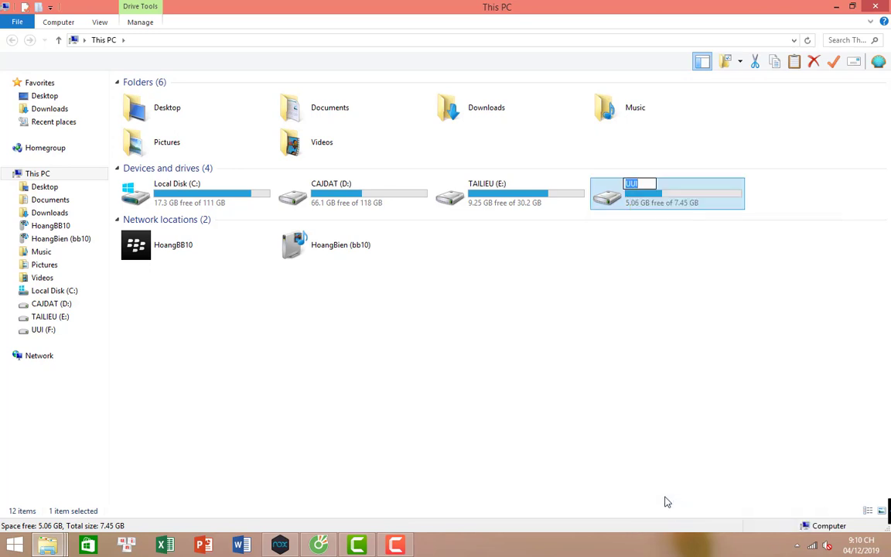
text(w)
key(BackSpace)
text(WIN7)
text(32BIT)
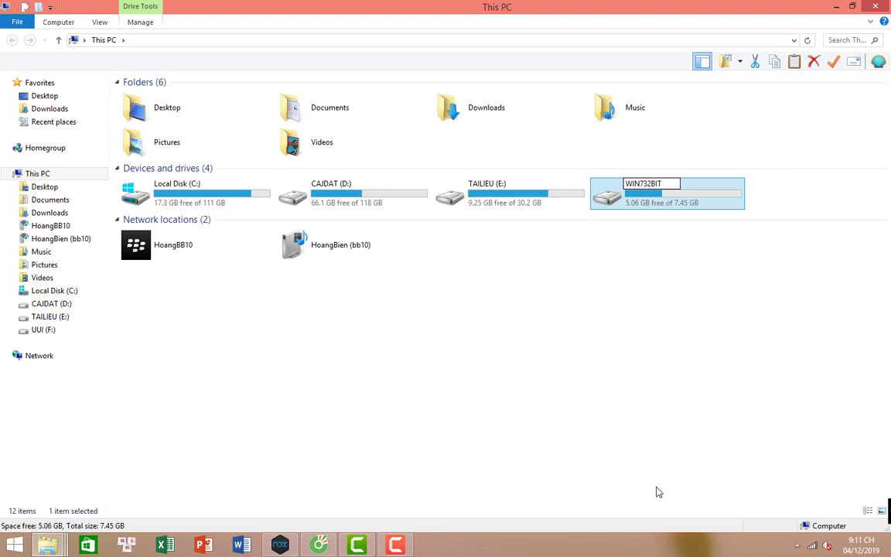
click(642, 408)
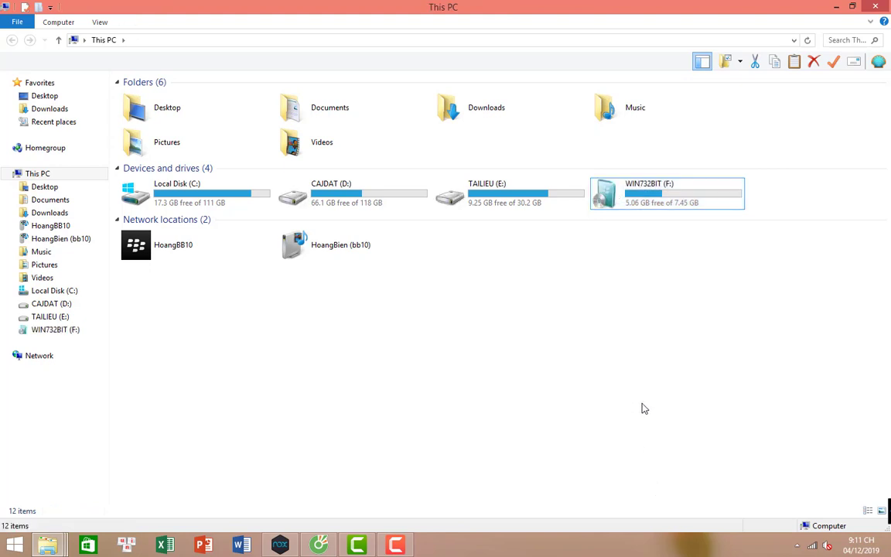
- Check the installation files on the WIN732BIT (F:) drive, return to This PC and minimize the window
double_click(680, 197)
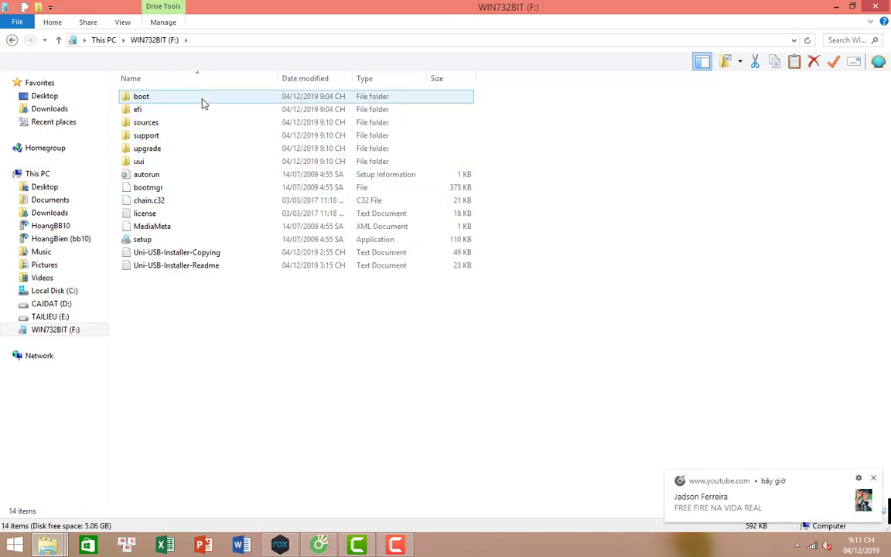
click(12, 41)
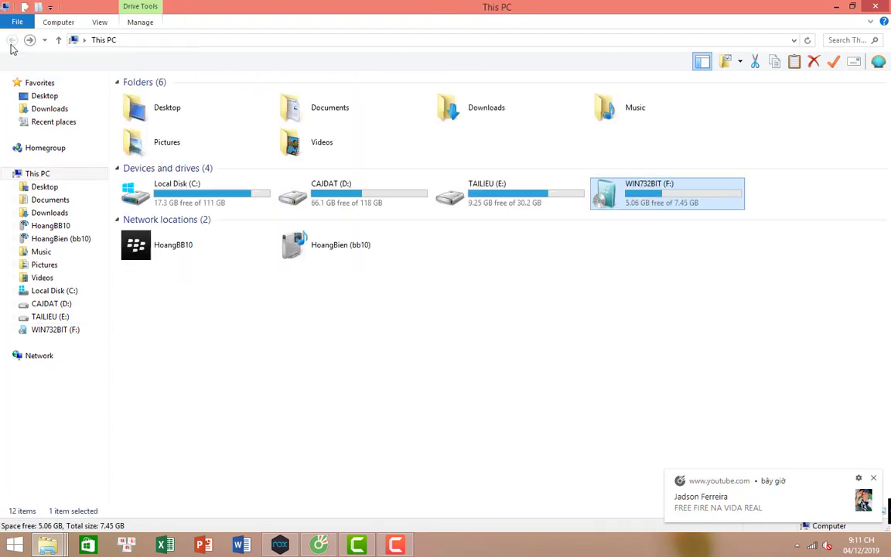
click(837, 8)
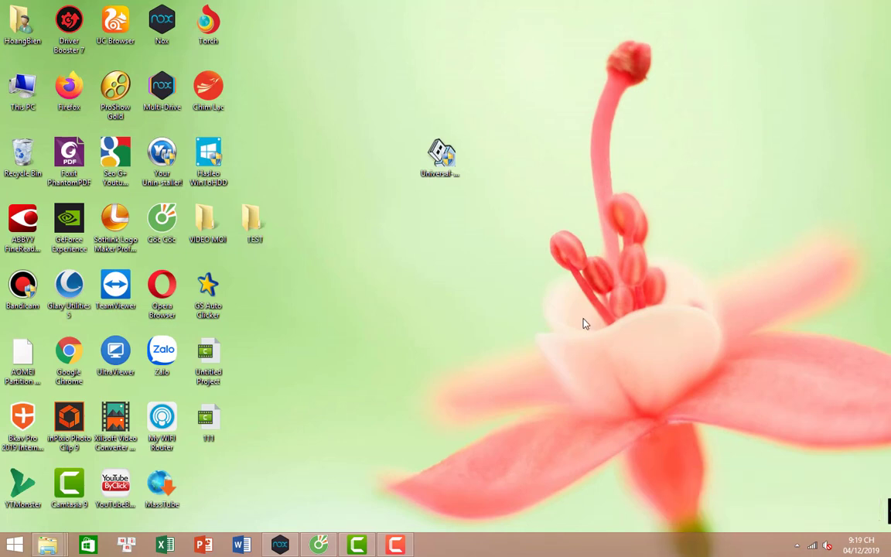
right_click(584, 324)
click(615, 353)
double_click(258, 228)
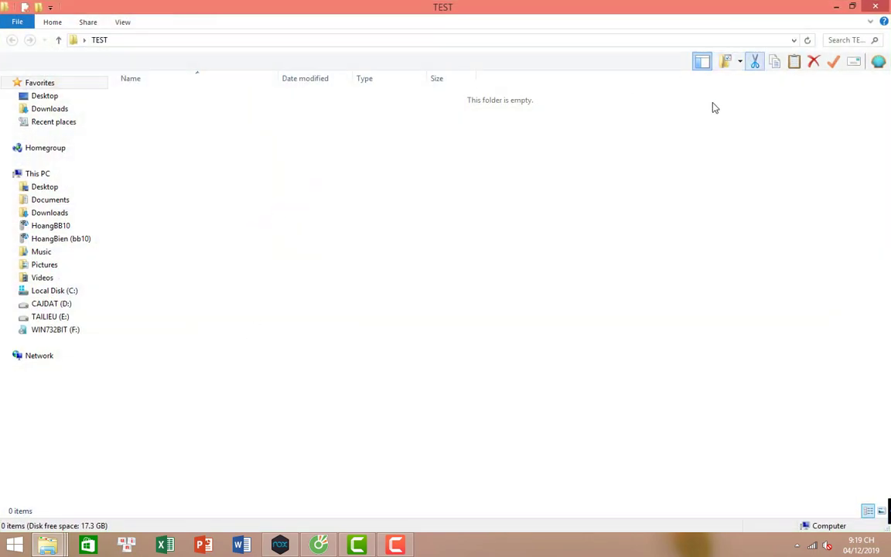
click(874, 6)
- Try to run QemuBootTester from the VIDEO MOI folder on the desktop and dismiss the error message
double_click(213, 230)
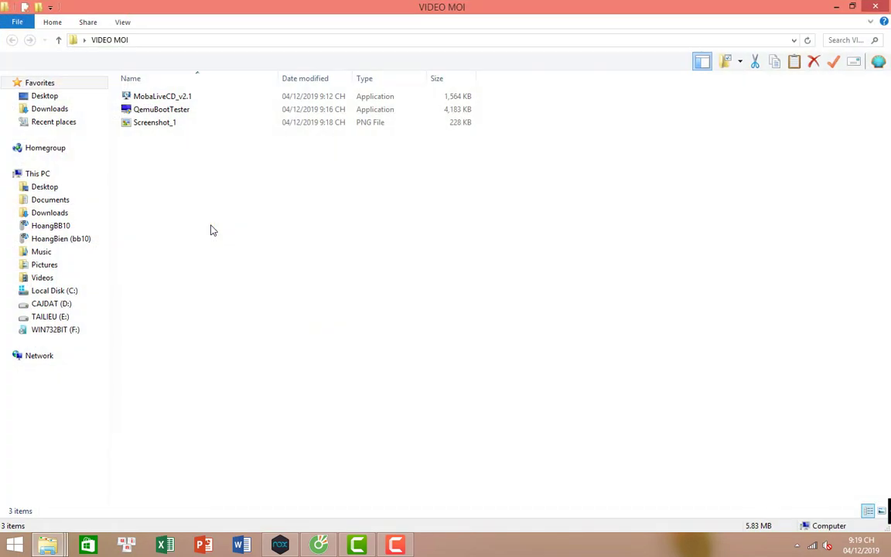
click(191, 112)
double_click(191, 110)
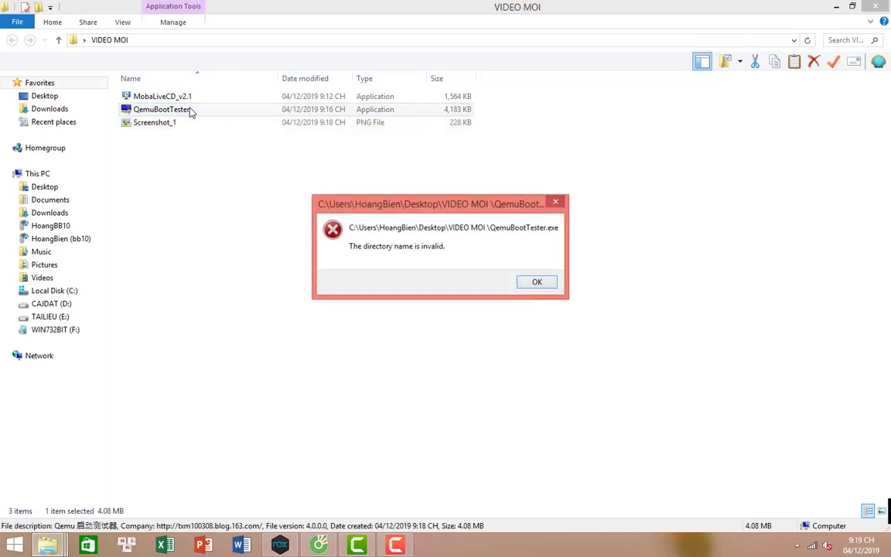
click(529, 283)
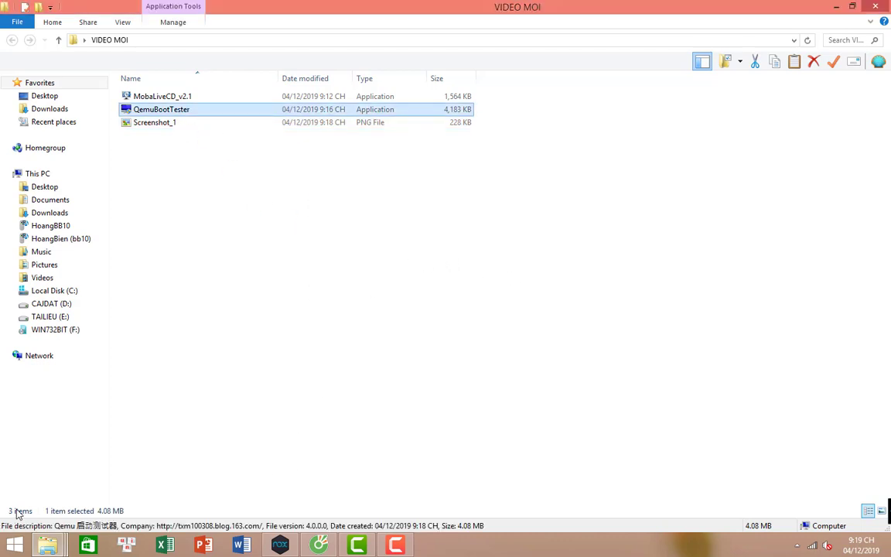
- Run the QemuBootTester application from the Downloads folder and move its window aside
click(42, 109)
double_click(180, 161)
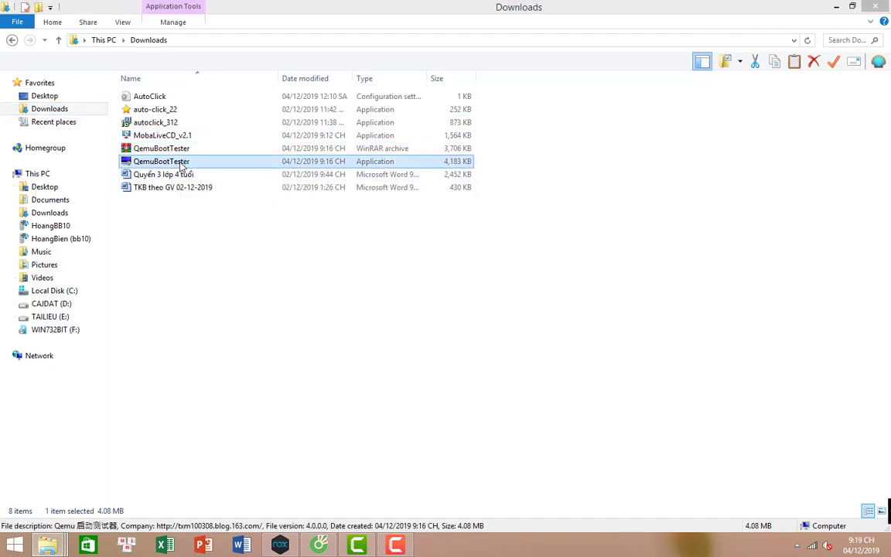
drag(457, 144, 498, 132)
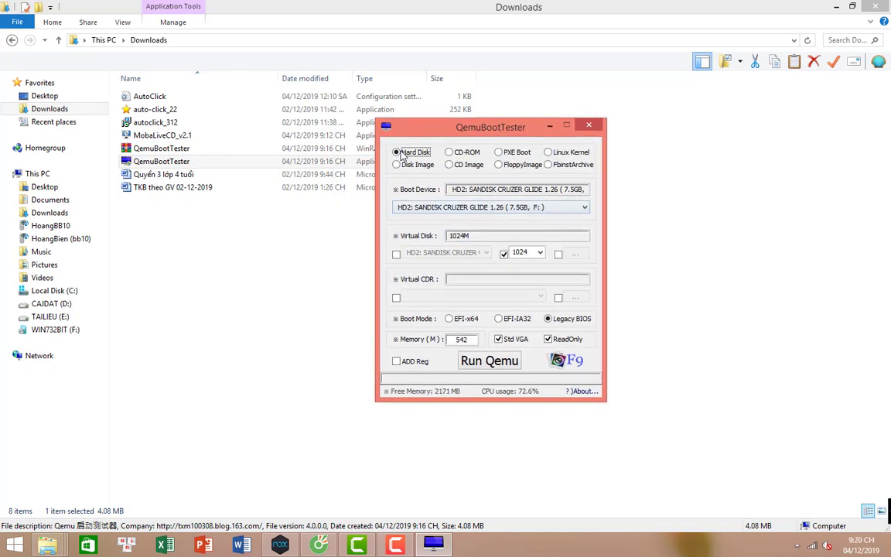
- Test-boot the HD2: SANDISK CRUZER GLIDE 1.26 (7.5GB, F:) hard disk in QEMU and reposition the QEMU window to view it fully
click(464, 208)
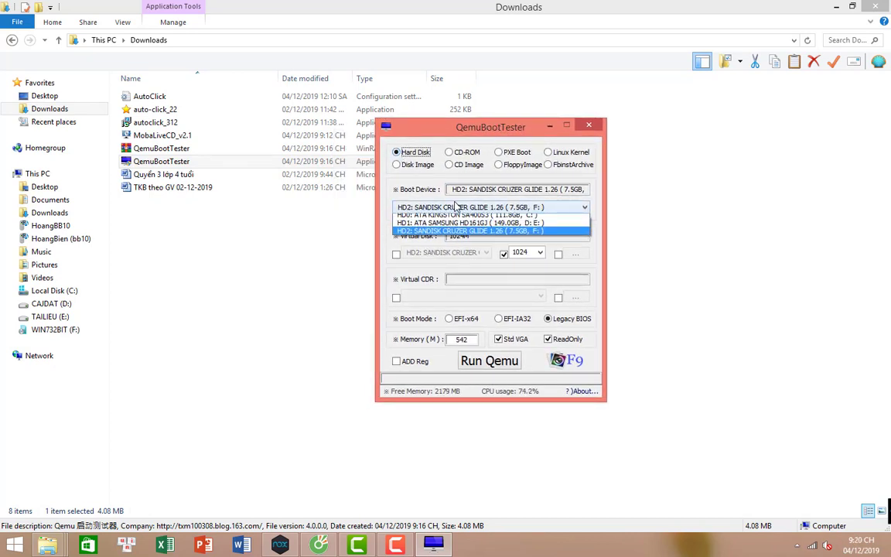
click(475, 236)
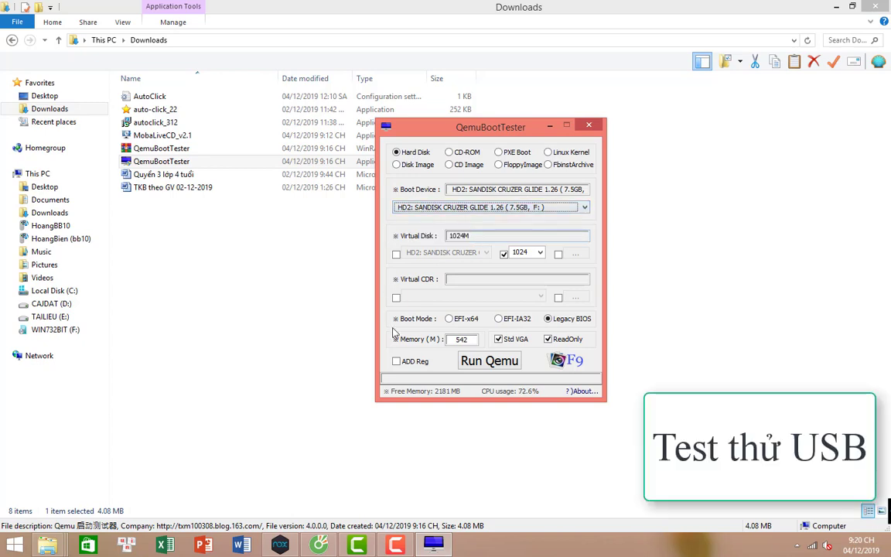
click(503, 363)
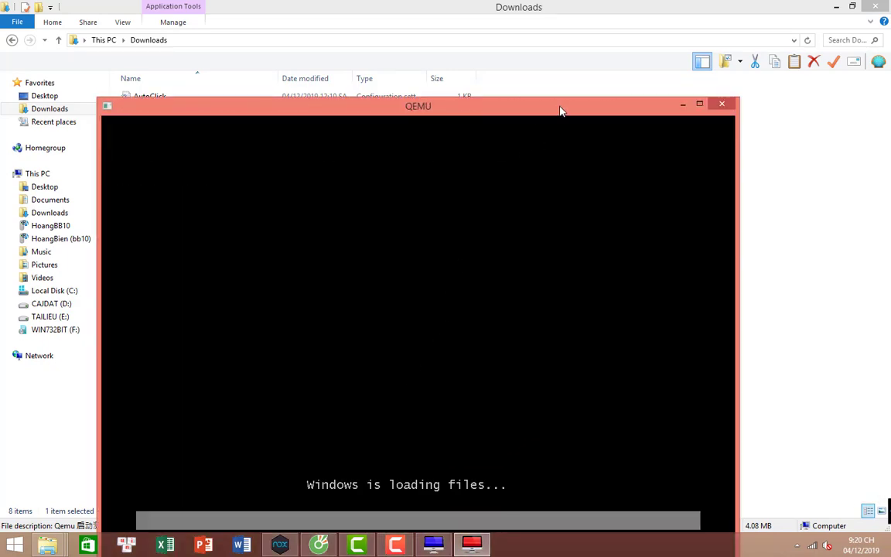
drag(560, 110, 580, 24)
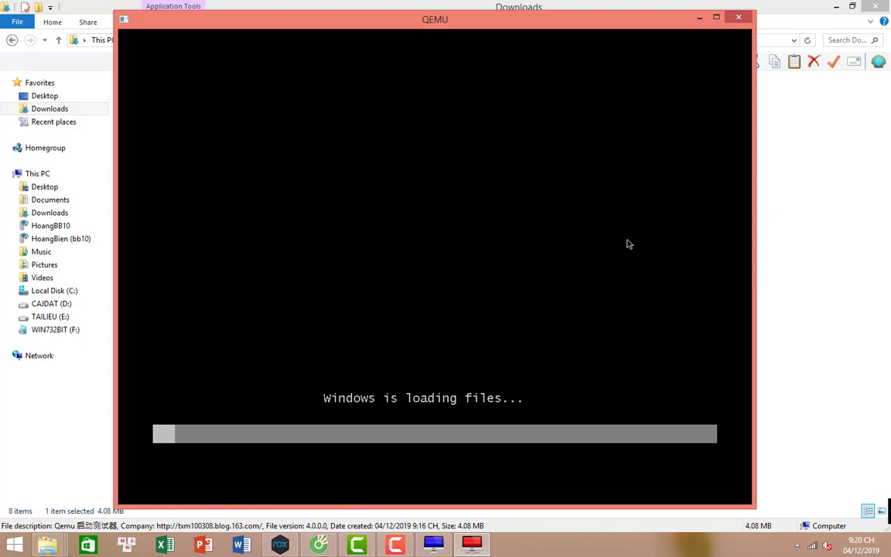
- End the boot test by closing QEMU and QemuBootTester, and close the Downloads window
click(739, 18)
click(590, 125)
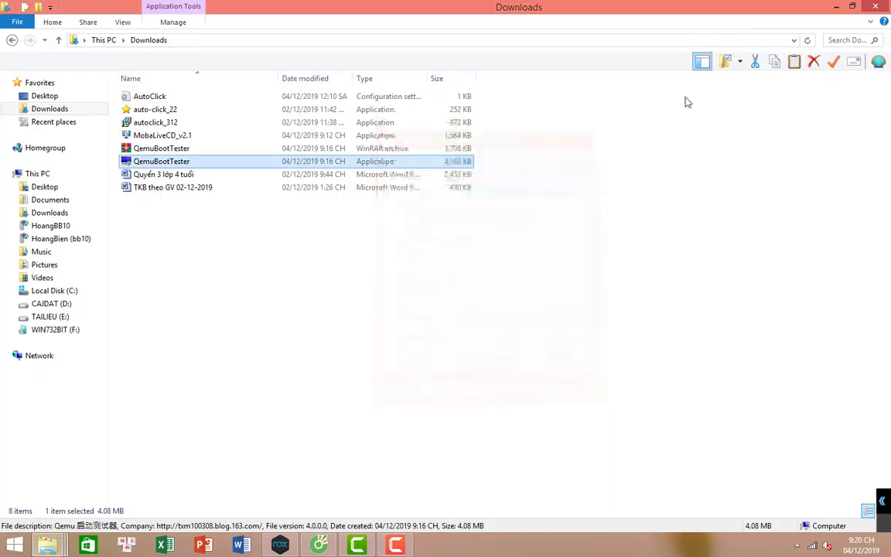
click(876, 7)
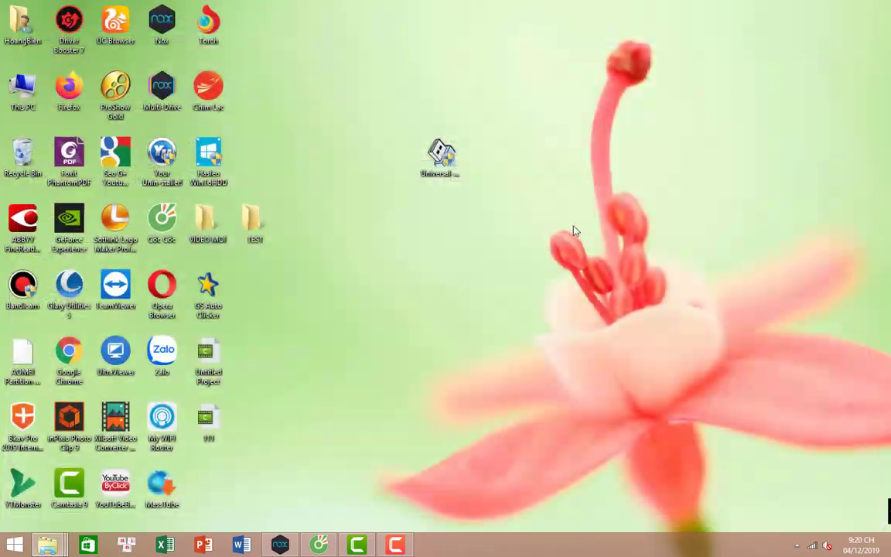